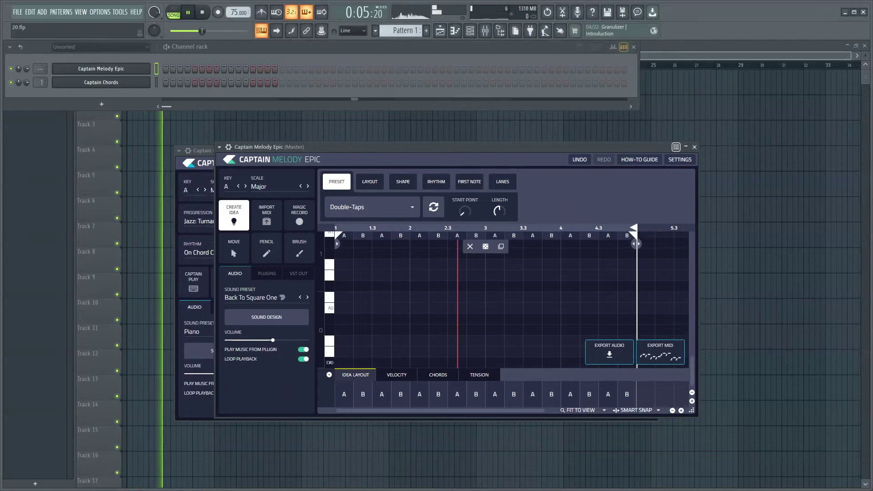
# Show the chord lane under the melody and apply the Mello Roads sound preset from the Pianos instruments.
pyautogui.click(397, 375)
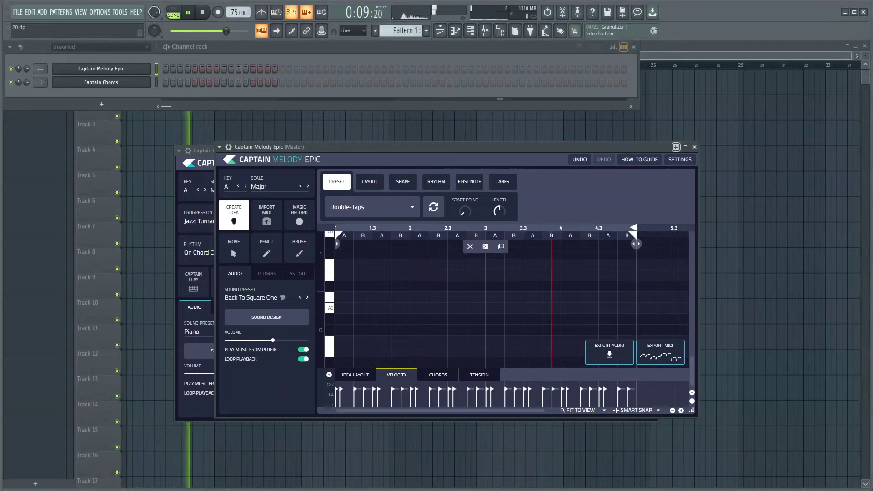
pyautogui.click(438, 375)
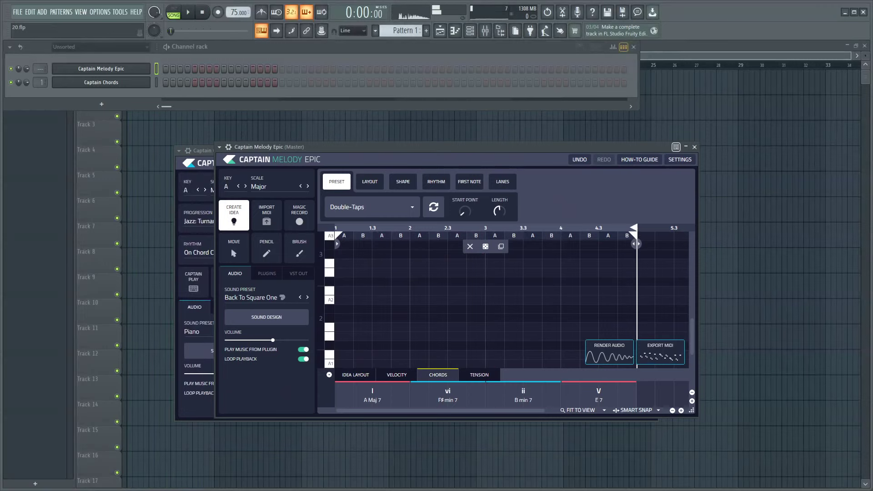
pyautogui.click(542, 248)
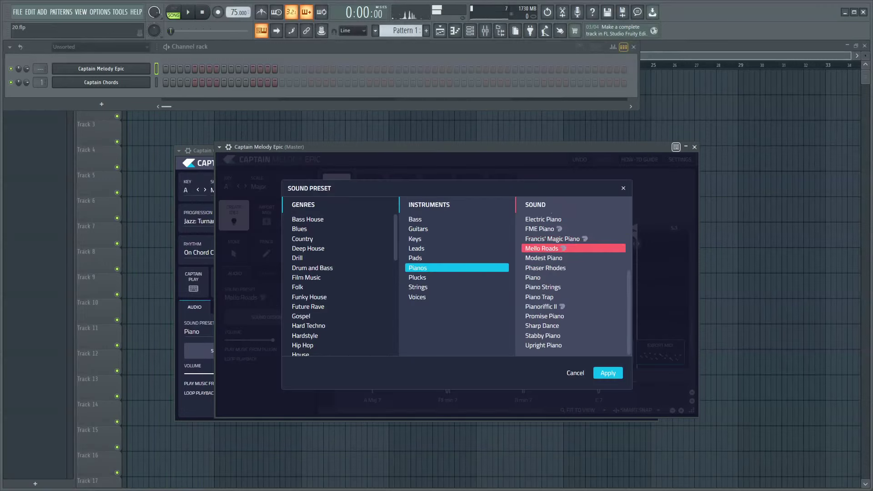
pyautogui.press('Return')
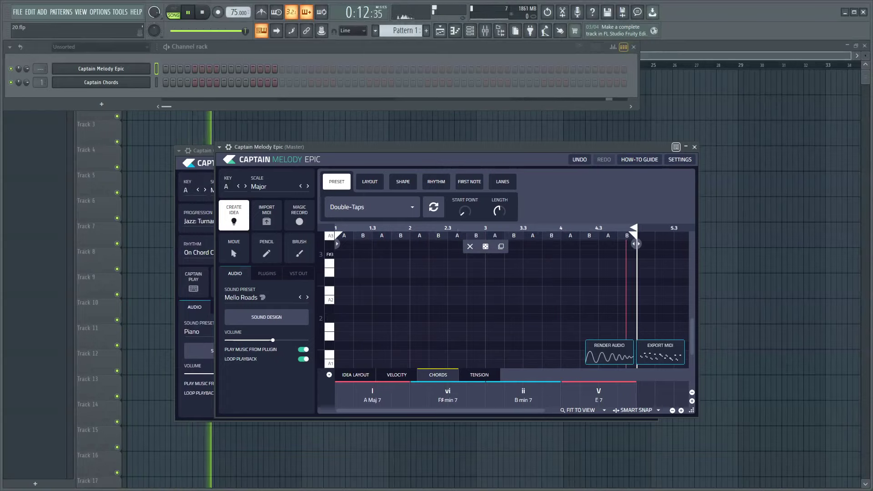
# Toggle playback of the melody and raise it by one octave in the layout settings.
pyautogui.press('space')
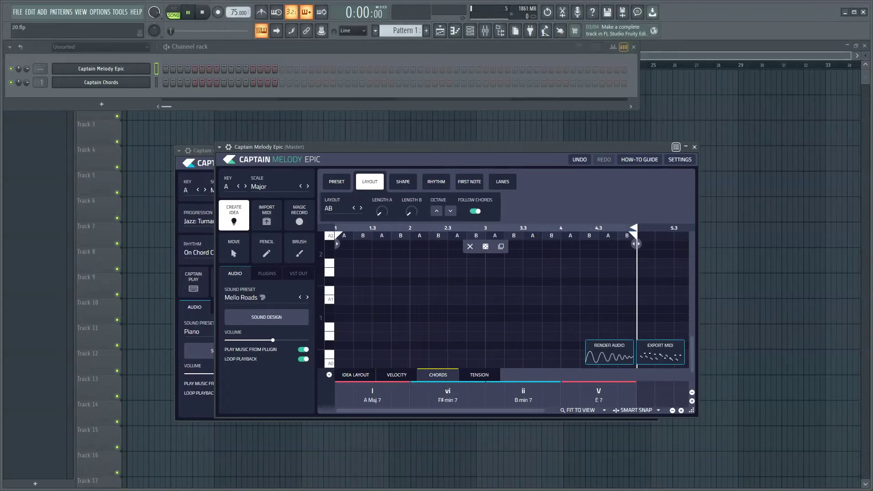
pyautogui.click(436, 211)
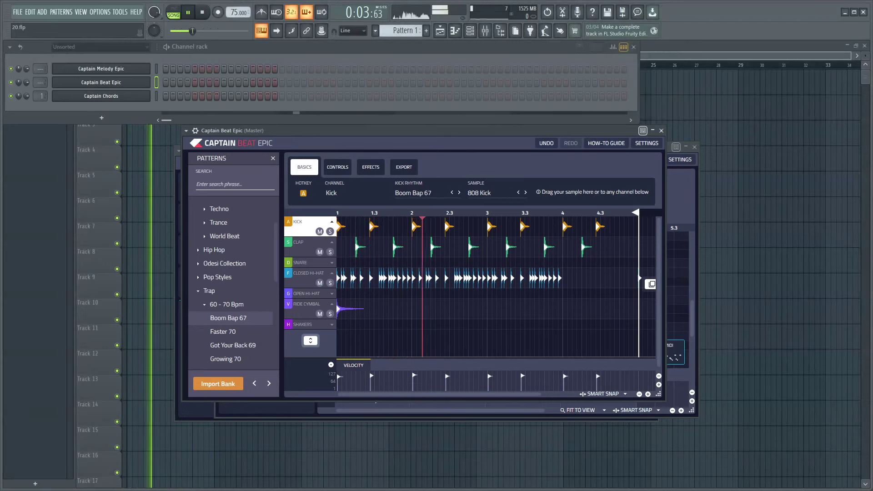
# Audition the 60 - 70 Bpm Trap drum patterns from Faster 70 onward and keep Serious 61.
pyautogui.click(222, 331)
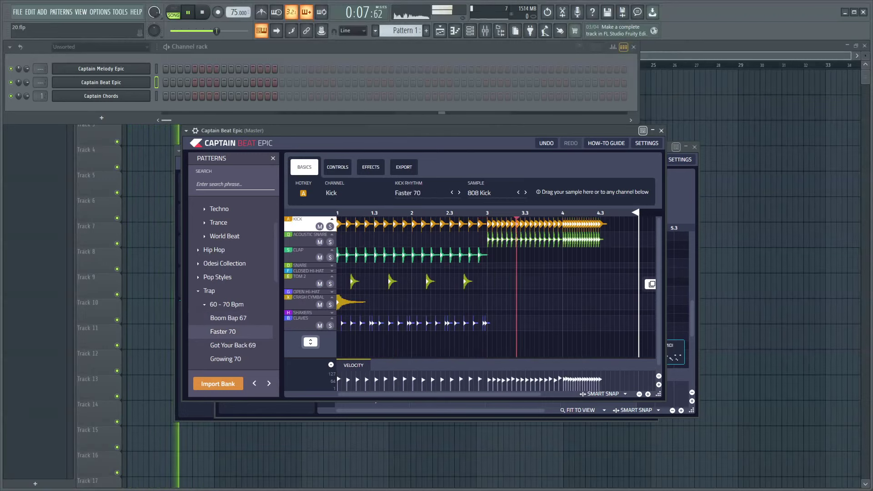
pyautogui.click(233, 345)
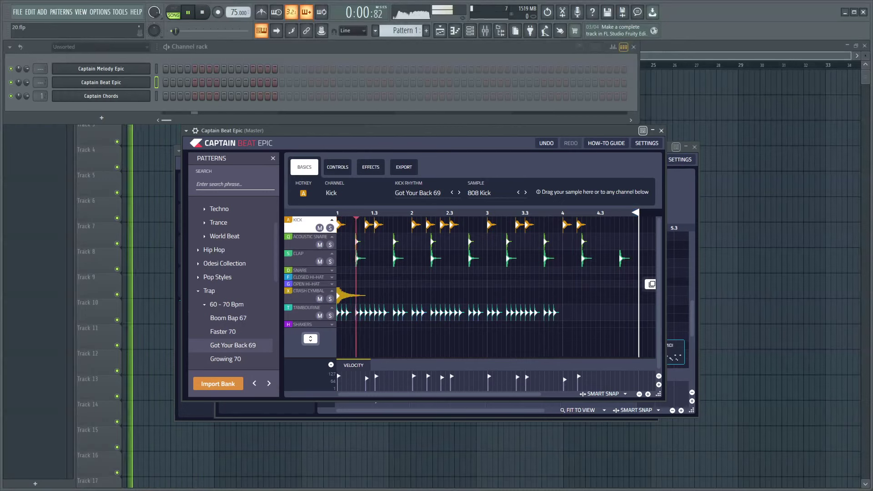
pyautogui.click(225, 358)
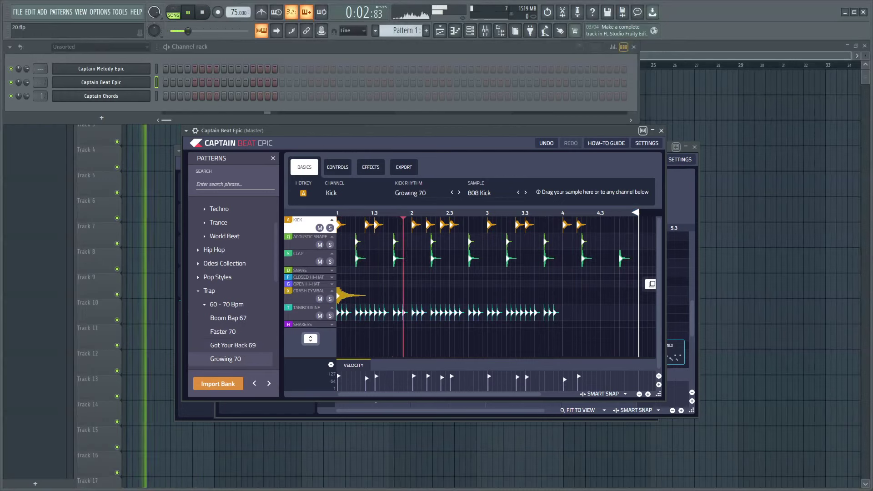
pyautogui.press('space')
pyautogui.press('Down')
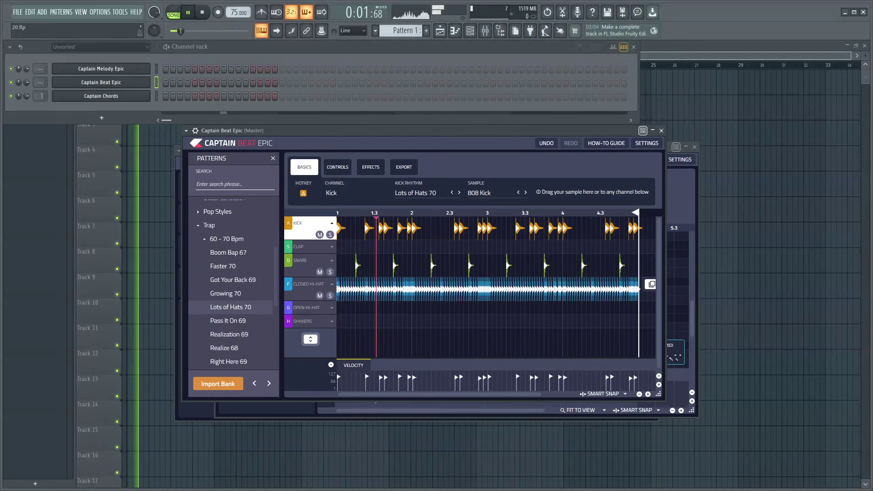
pyautogui.press('Down')
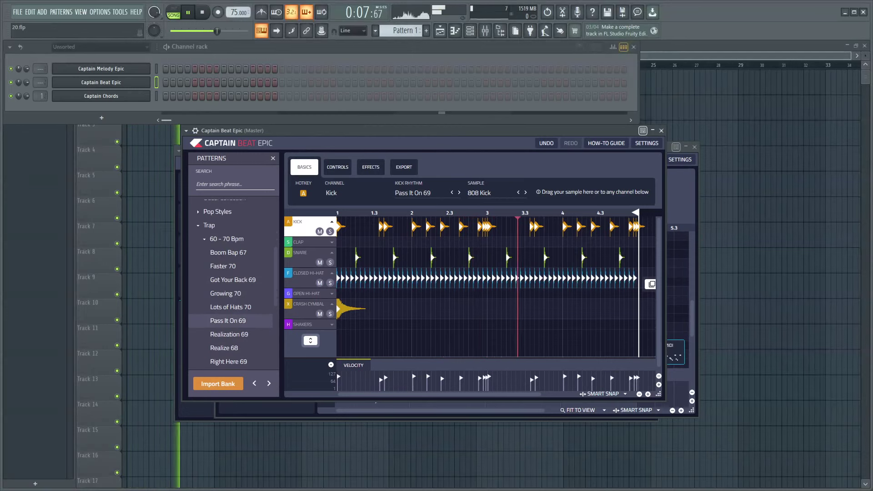
pyautogui.press('Down')
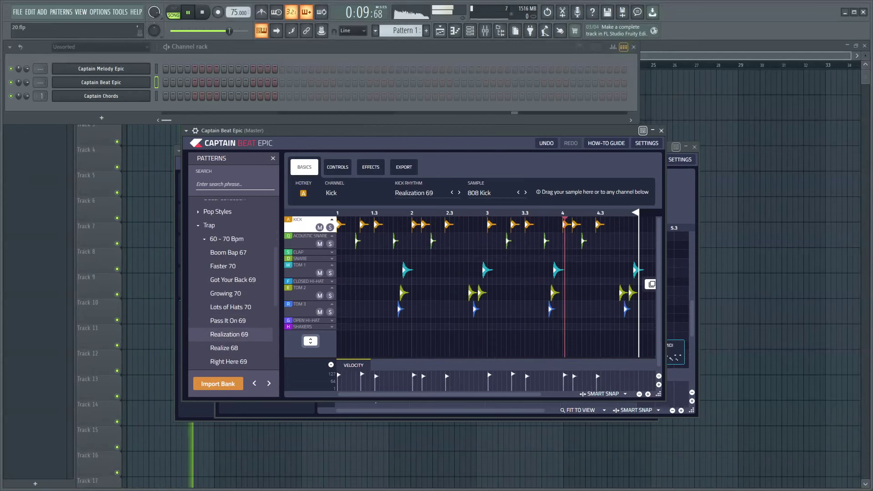
pyautogui.press('Down')
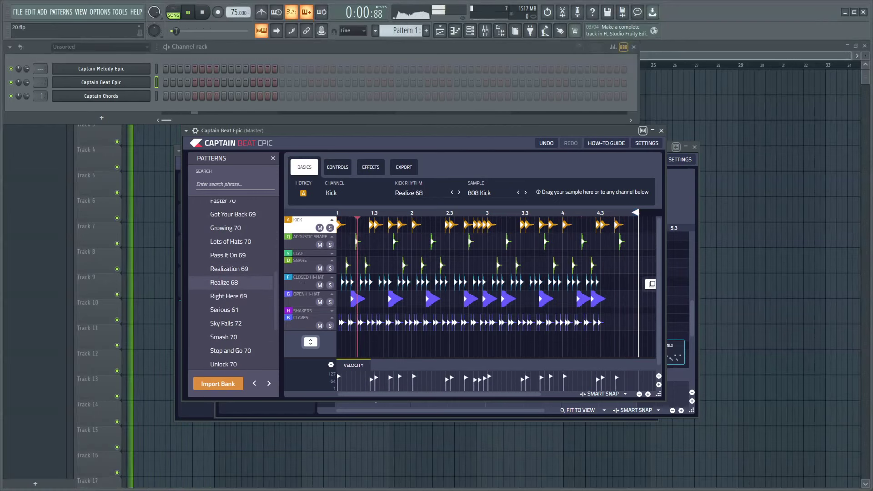
pyautogui.press('Down')
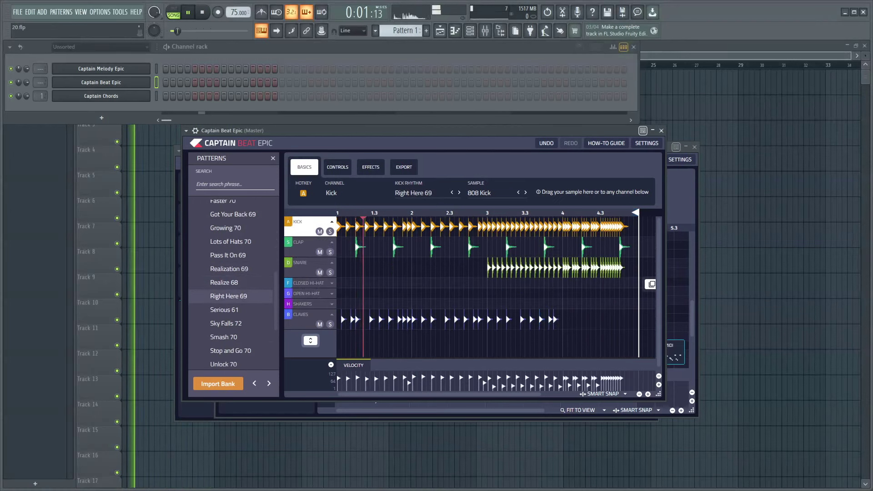
pyautogui.press('Down')
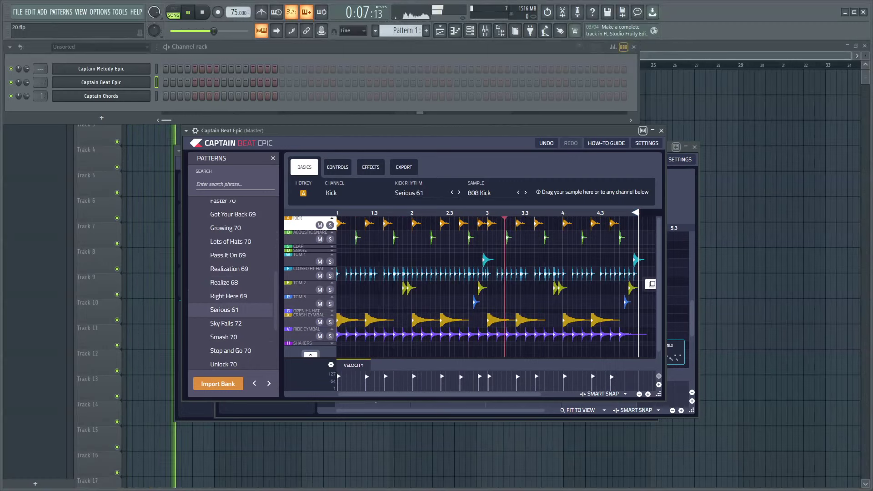
pyautogui.press('Escape')
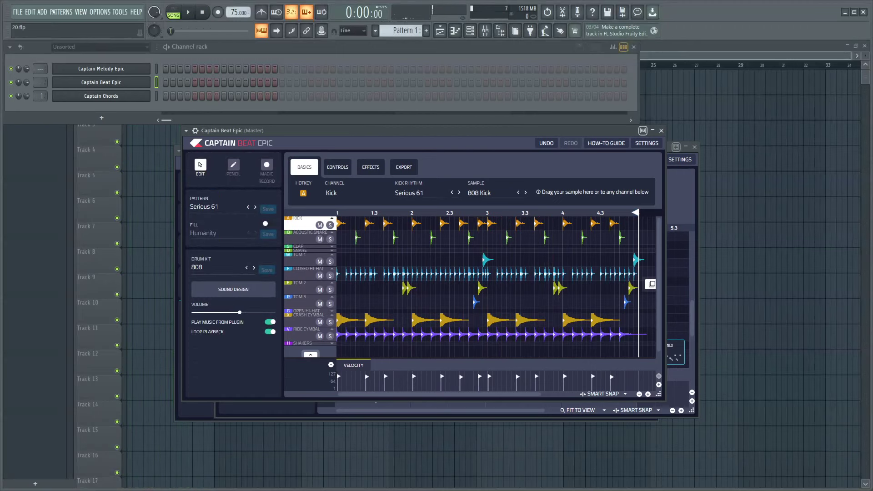
# Browse the drum kits and audition Bring It, LoFi, Lo Boy Boring and Trap 2 with the beat.
pyautogui.click(197, 267)
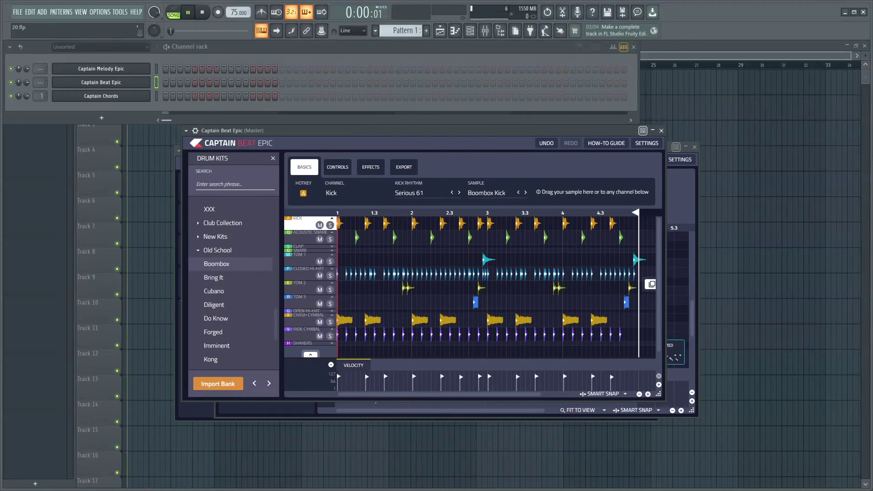
pyautogui.click(214, 277)
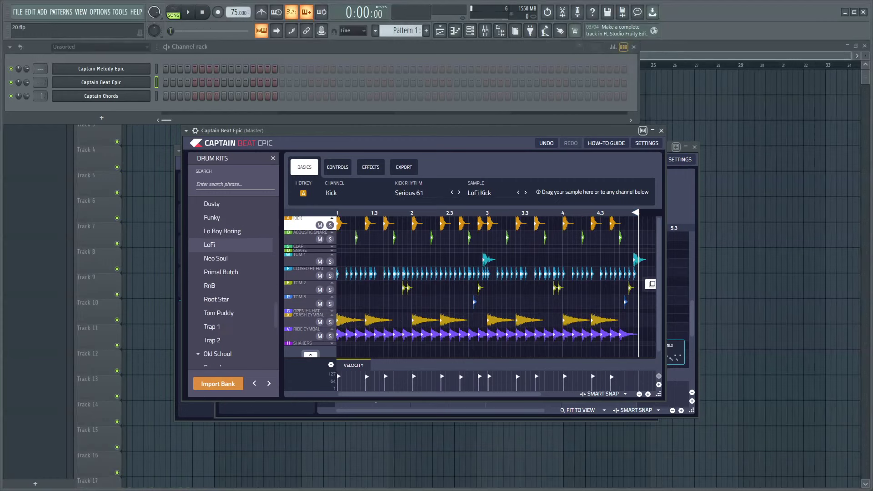
pyautogui.click(209, 244)
pyautogui.click(222, 231)
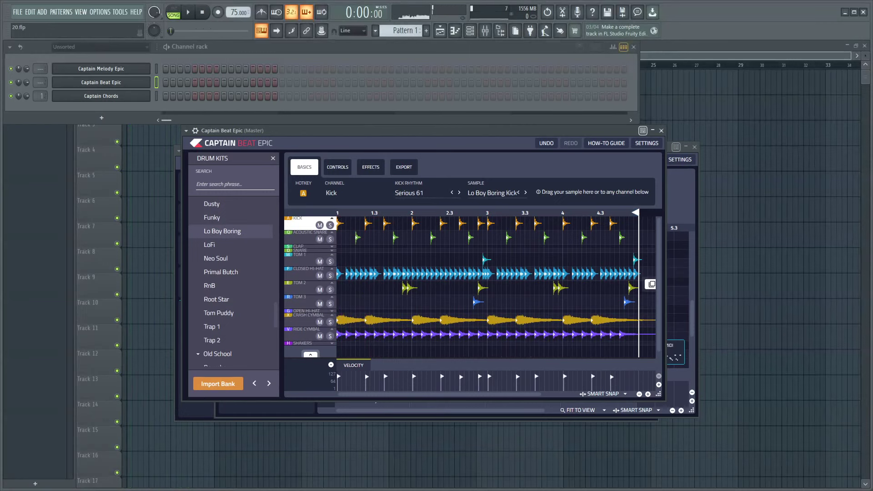
pyautogui.scroll(-3, 231, 273)
pyautogui.click(212, 275)
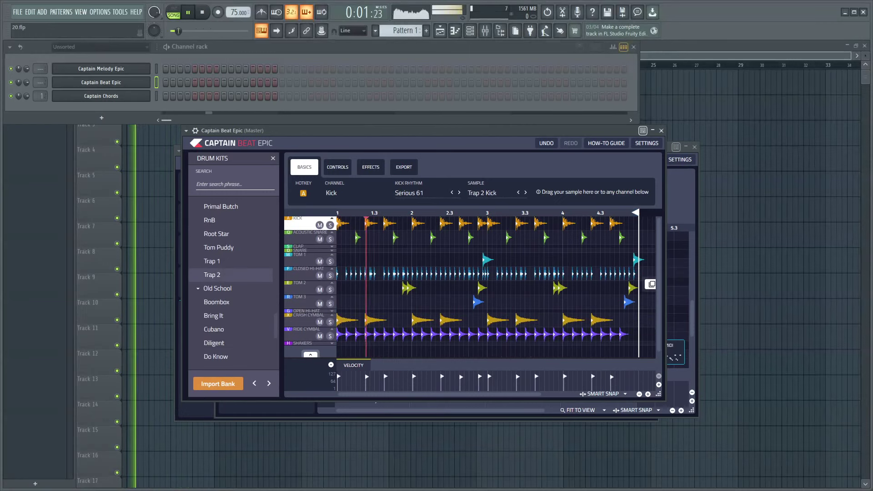
pyautogui.press('space')
pyautogui.press('space')
pyautogui.press('Up')
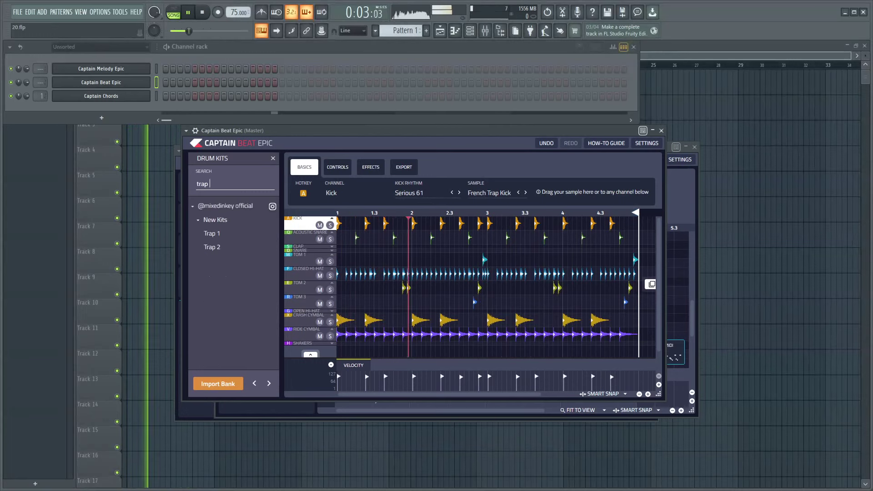
# Search the drum kits for "trap" and audition Trappy Kit, Trap 1, Trap 2 and French Trap.
pyautogui.press('BackSpace')
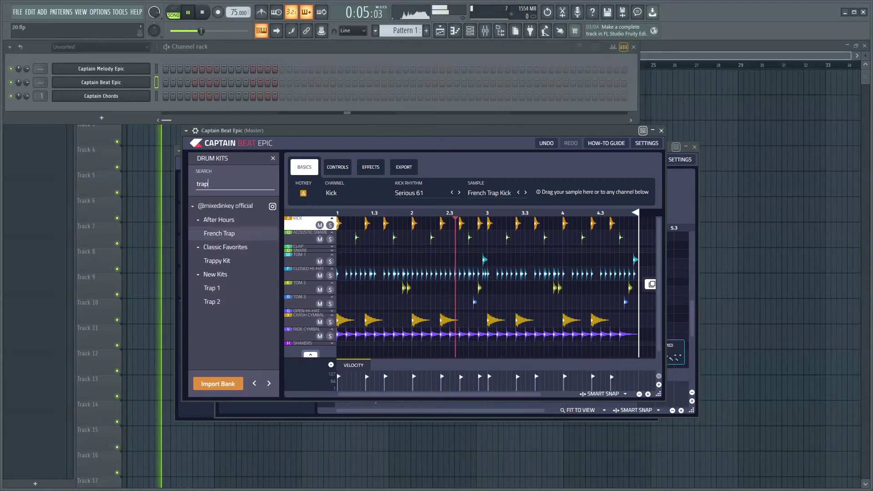
pyautogui.click(217, 260)
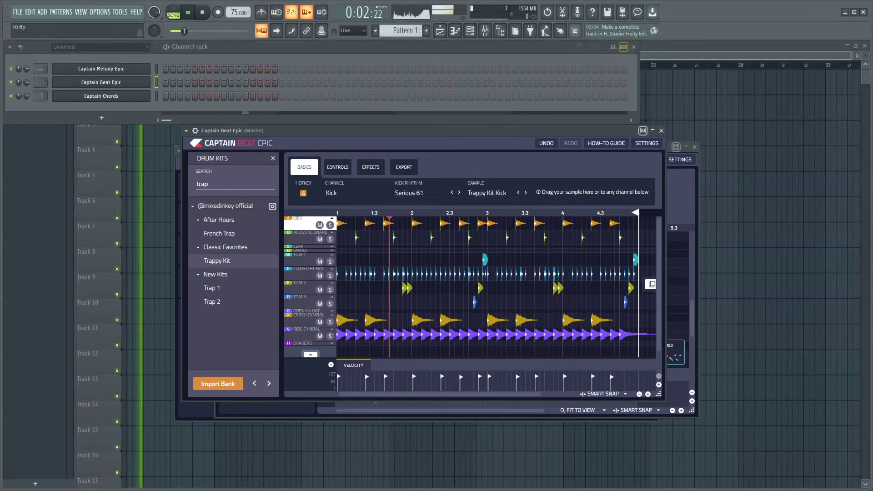
pyautogui.click(211, 288)
pyautogui.click(212, 301)
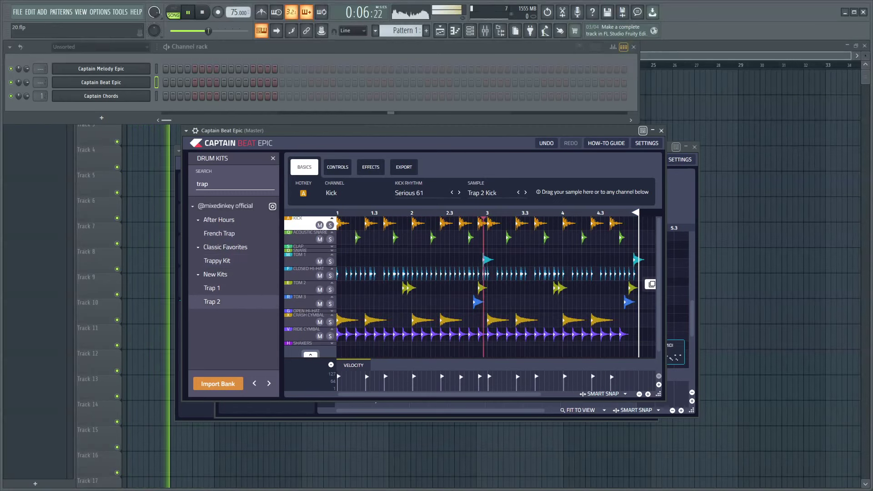
pyautogui.click(219, 233)
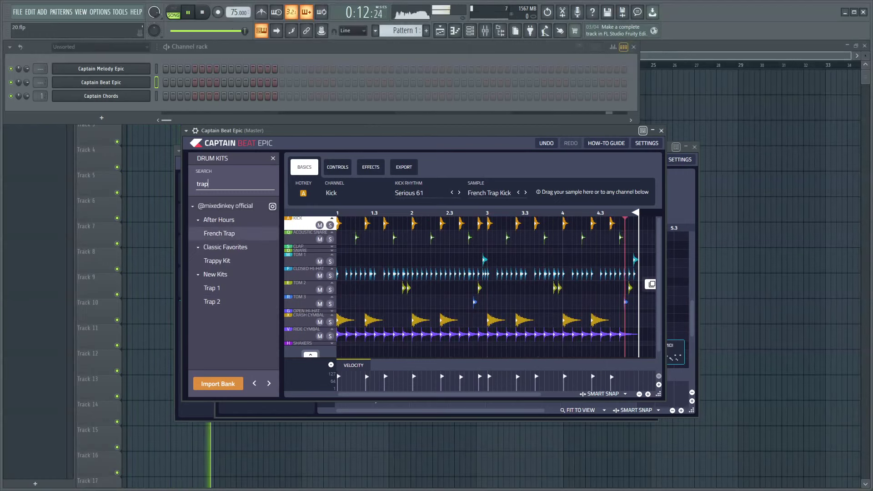
# Search the drum kits for "808", compare Code 808 with 808, and keep the 808 kit.
pyautogui.press('BackSpace')
pyautogui.press('BackSpace')
pyautogui.press('BackSpace')
pyautogui.press('BackSpace')
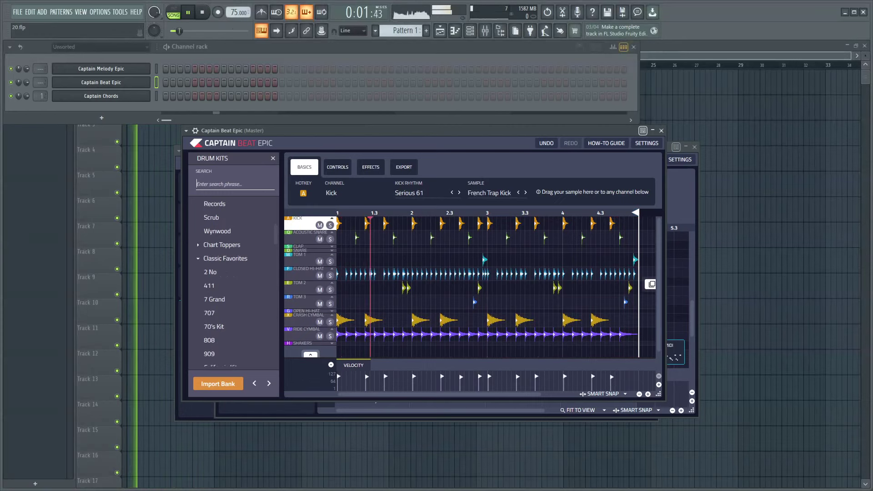
pyautogui.write('808')
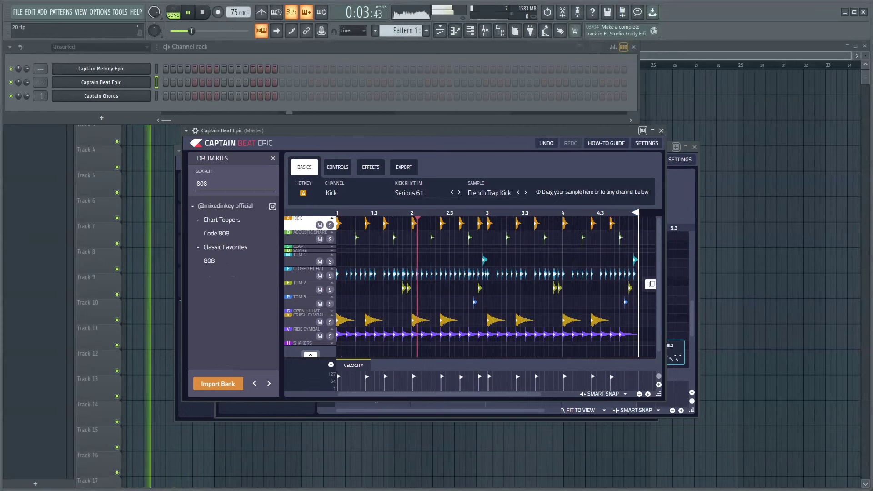
pyautogui.click(209, 260)
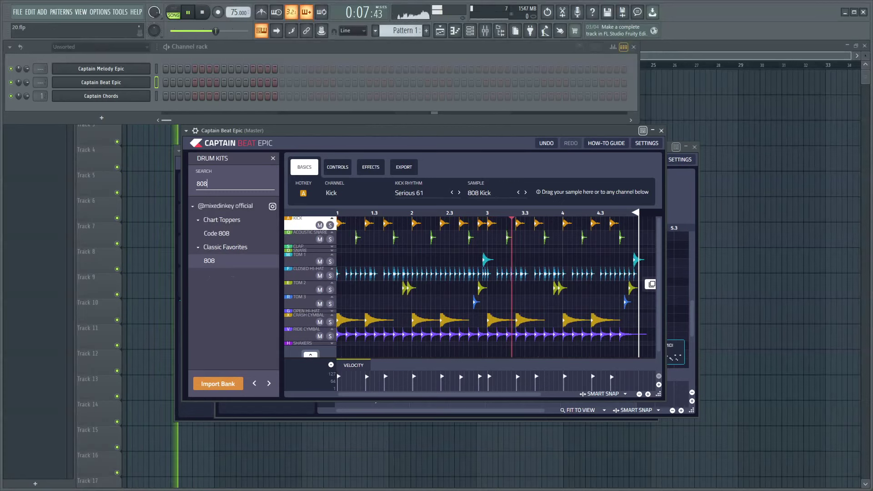
pyautogui.click(216, 233)
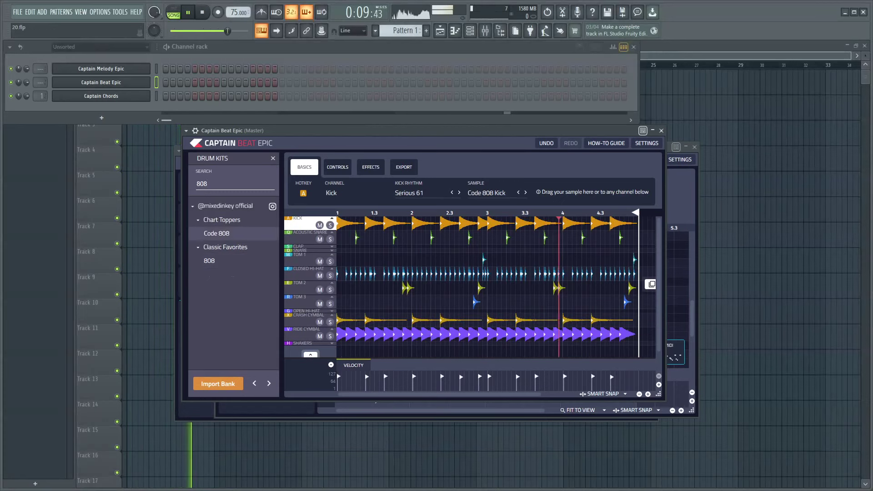
pyautogui.click(209, 261)
pyautogui.press('Escape')
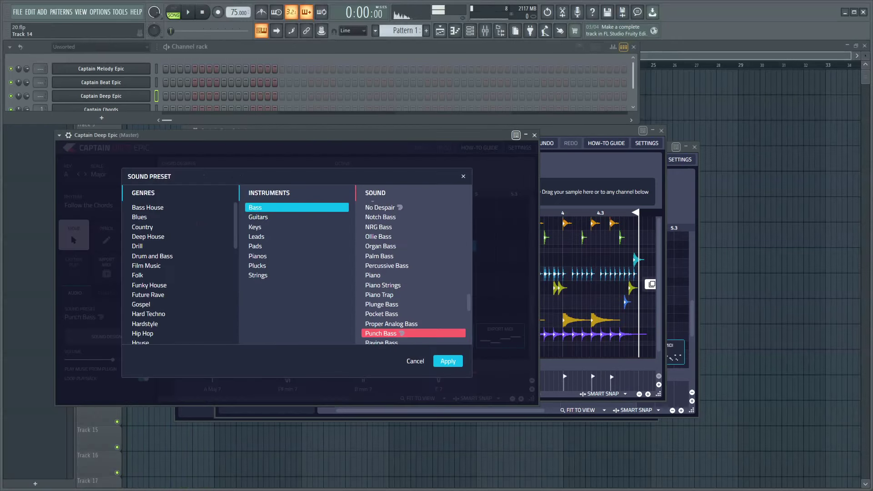
# Audition the 80 and 808 bass sounds and apply the 808 Deep preset to the bass line.
pyautogui.scroll(15, 413, 273)
pyautogui.click(386, 217)
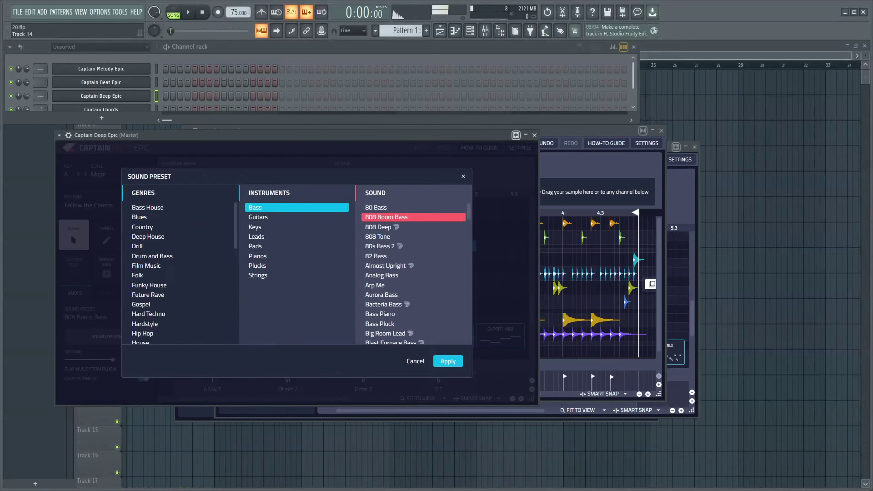
pyautogui.click(378, 227)
pyautogui.click(377, 236)
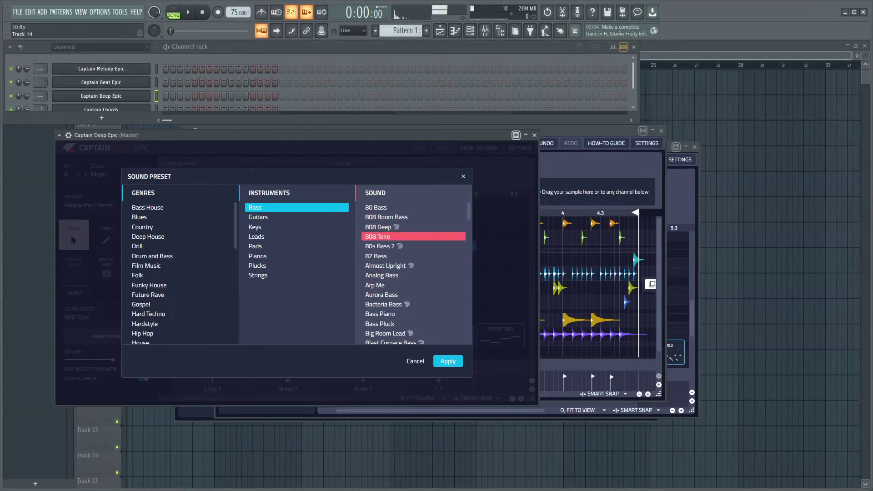
pyautogui.click(379, 245)
pyautogui.click(375, 207)
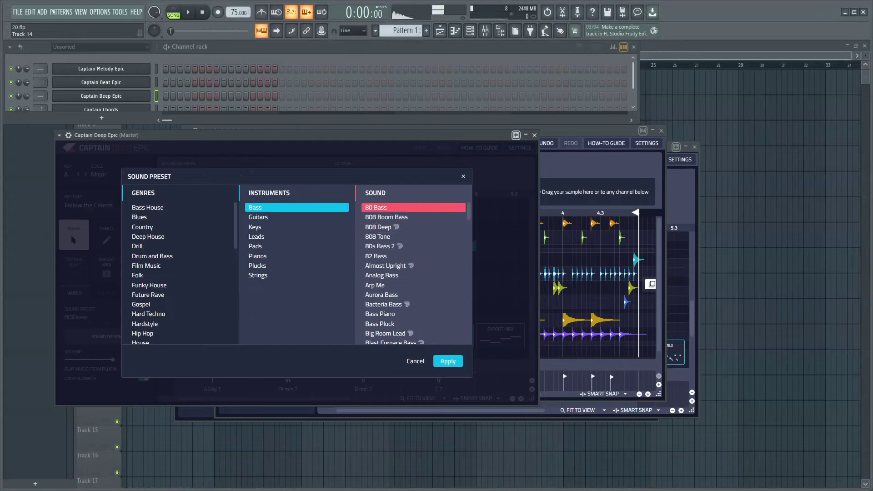
pyautogui.click(385, 217)
pyautogui.click(378, 227)
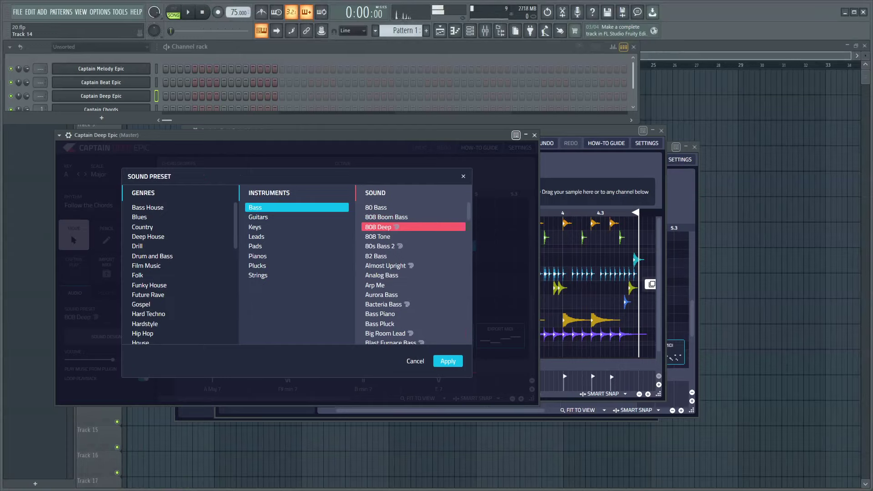
pyautogui.press('Return')
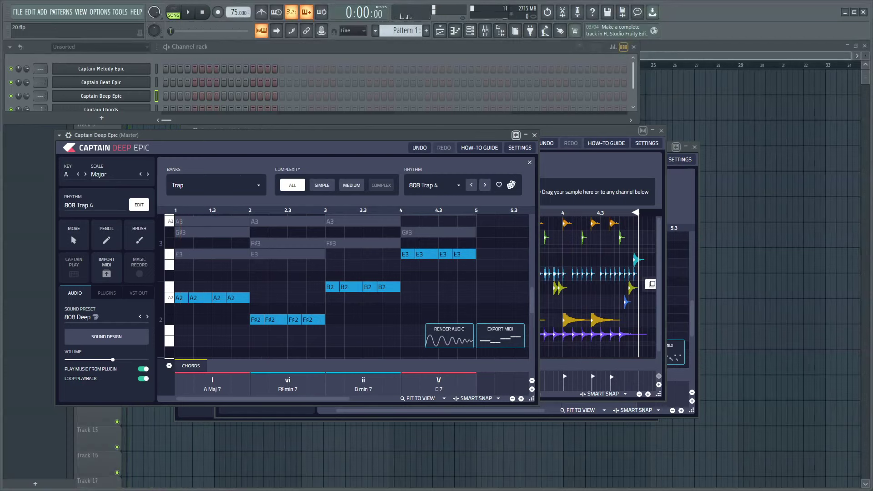
# Lower the 808 Trap 4 bass notes to the A0 range, then raise the second bar's notes an octave to F#1.
pyautogui.hotkey('ctrl', 'a')
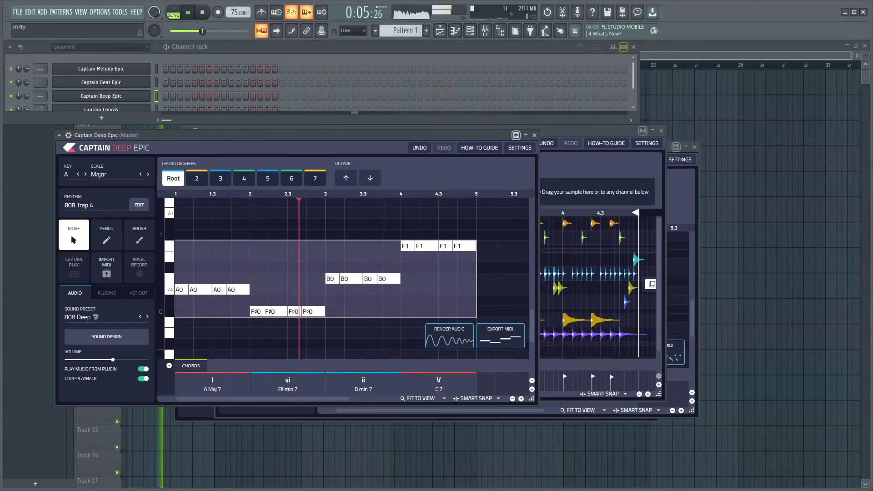
pyautogui.press('Escape')
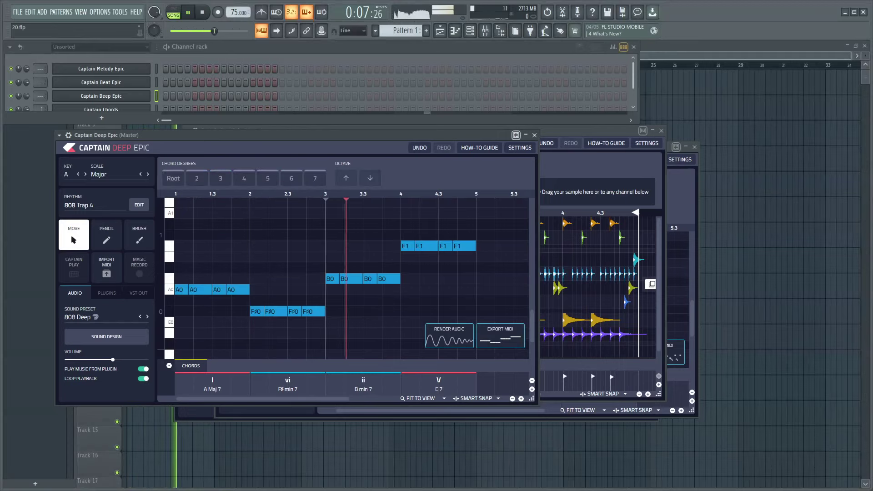
pyautogui.moveTo(345, 317); pyautogui.dragTo(249, 306)
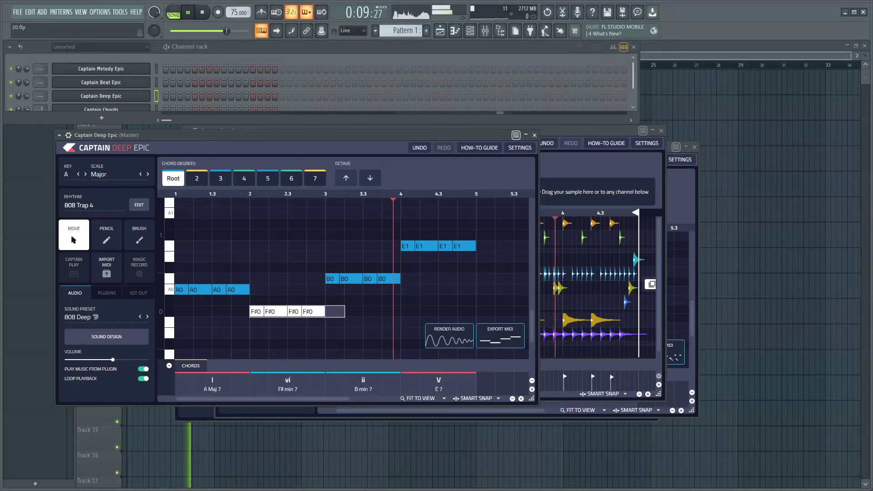
pyautogui.hotkey('ctrl', 'Up')
pyautogui.press('Escape')
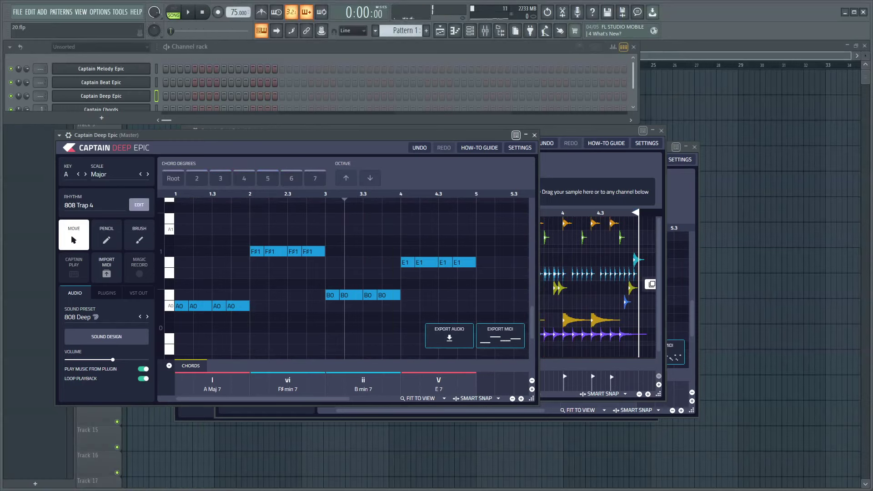
# Audition the Trap bank rhythms 808 Trap 5, 808 Trap 6, Style 808 1 and Style 808 2 for the bass line.
pyautogui.click(139, 204)
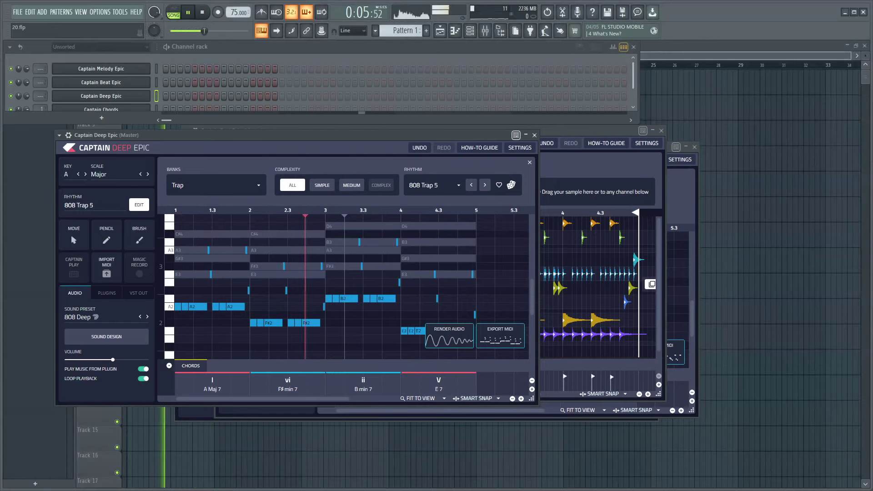
pyautogui.click(432, 185)
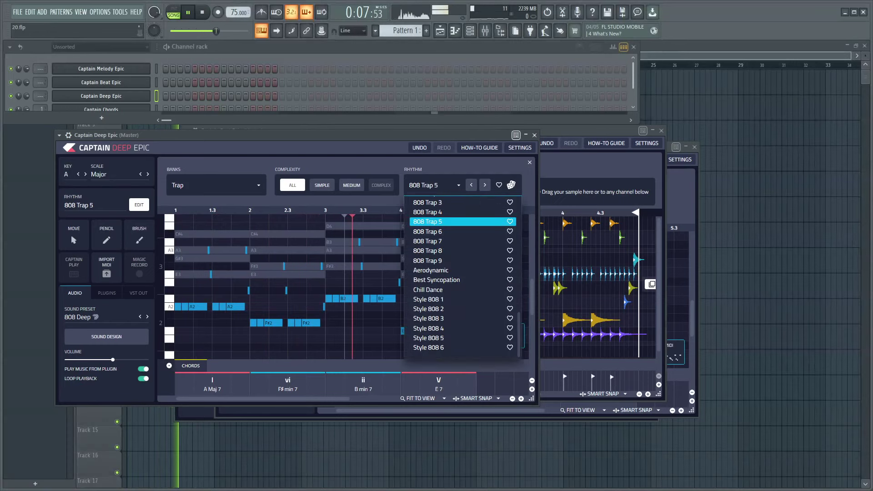
pyautogui.click(432, 231)
pyautogui.click(431, 185)
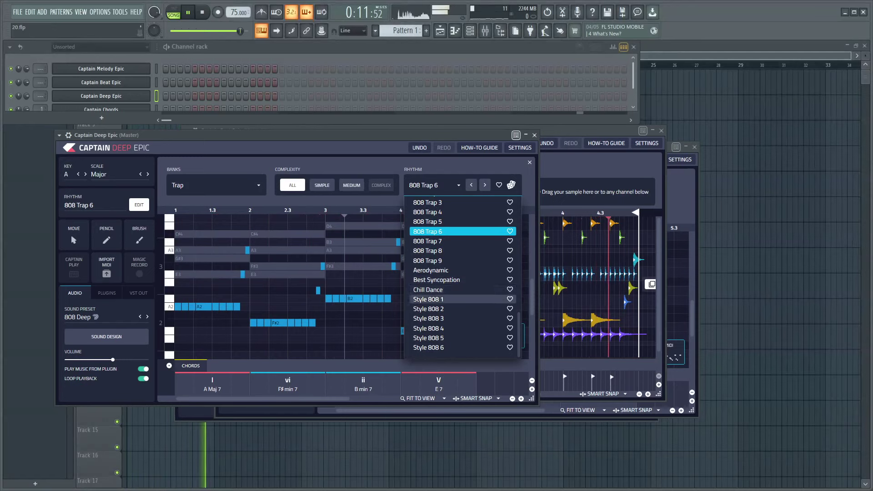
pyautogui.click(428, 299)
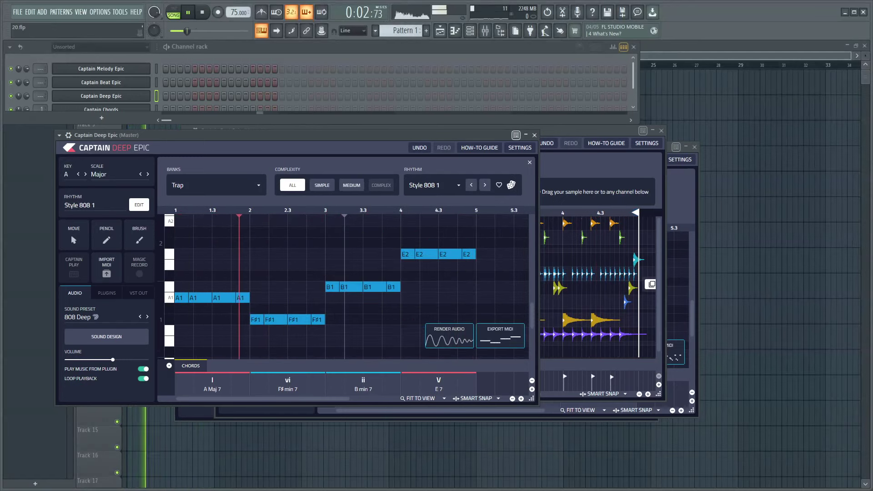
pyautogui.click(431, 185)
pyautogui.click(432, 309)
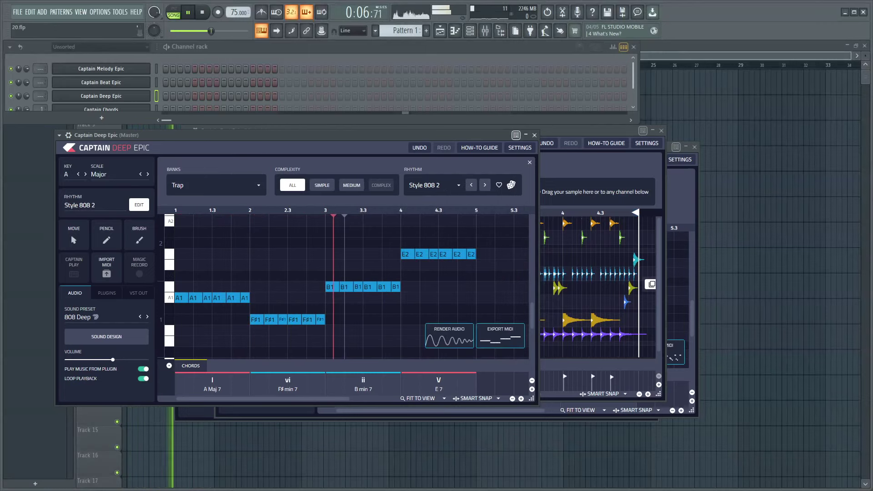
# Apply the 808 Concept 1 rhythm to the bass line and lower all its notes by one octave.
pyautogui.press('space')
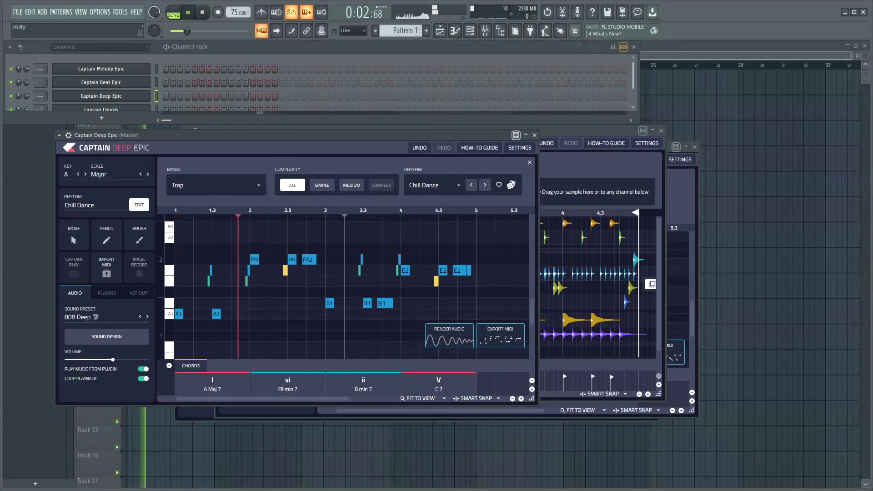
pyautogui.press('space')
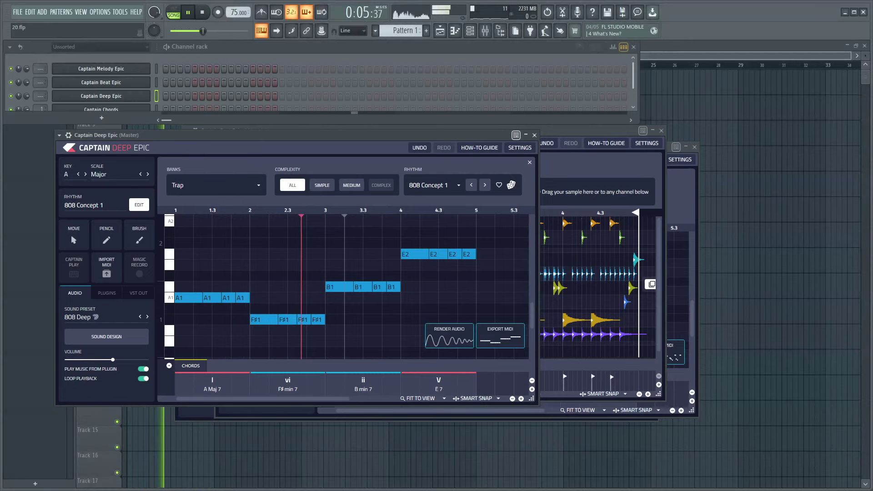
pyautogui.press('space')
pyautogui.hotkey('ctrl', 'a')
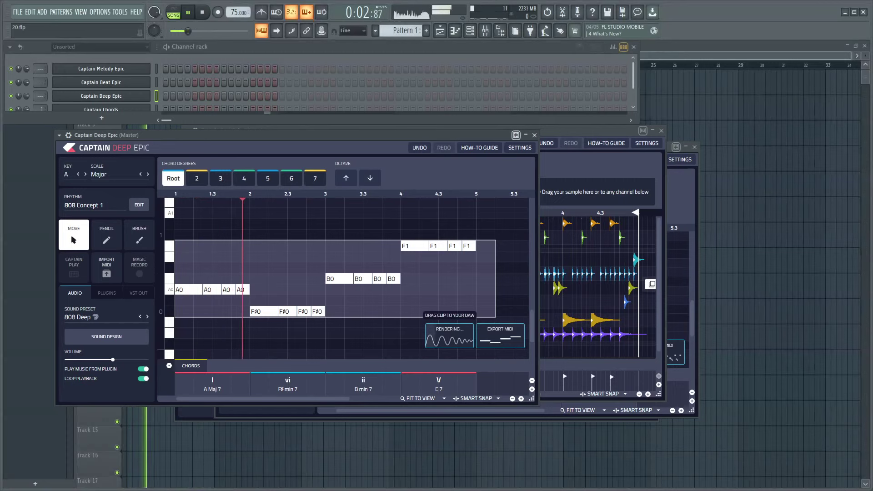
pyautogui.press('space')
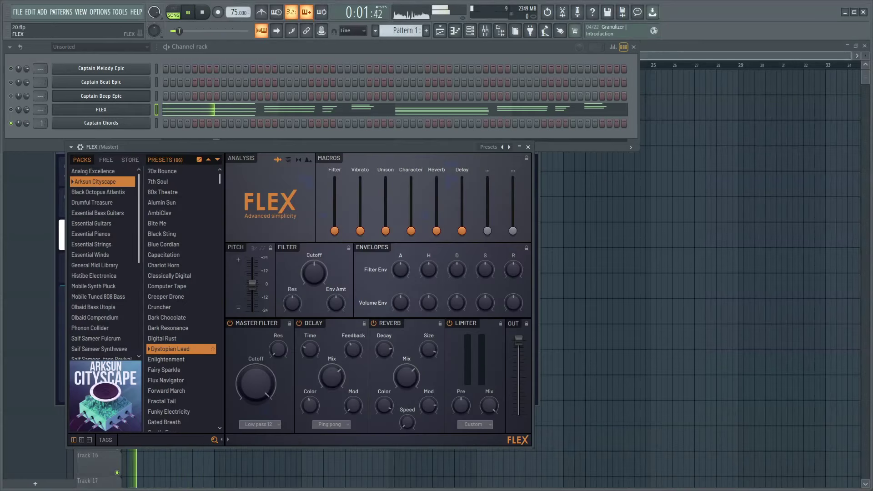
# Activate the FLEX chord channel and load the Bosendorfer preset from the Essential Pianos pack.
pyautogui.click(101, 109)
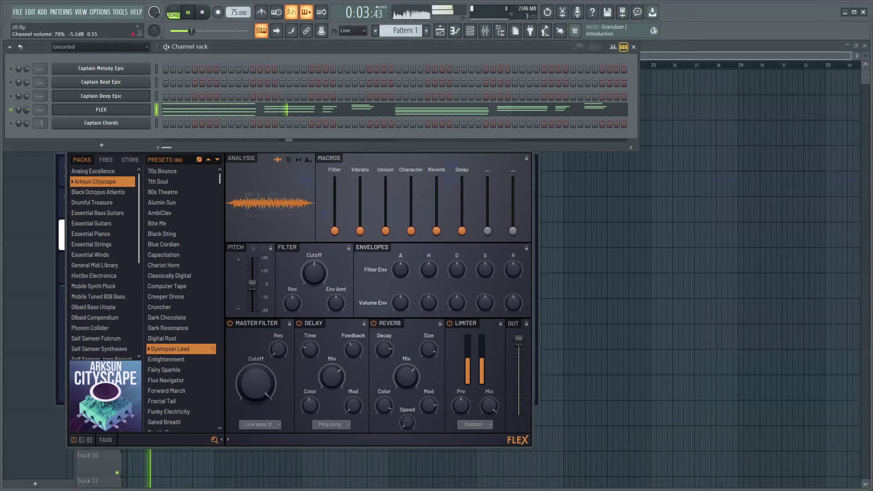
pyautogui.press('space')
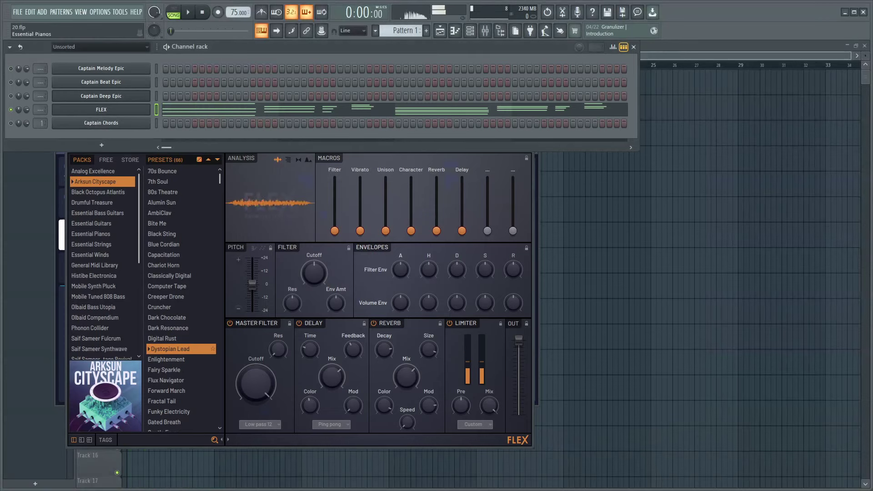
pyautogui.click(91, 234)
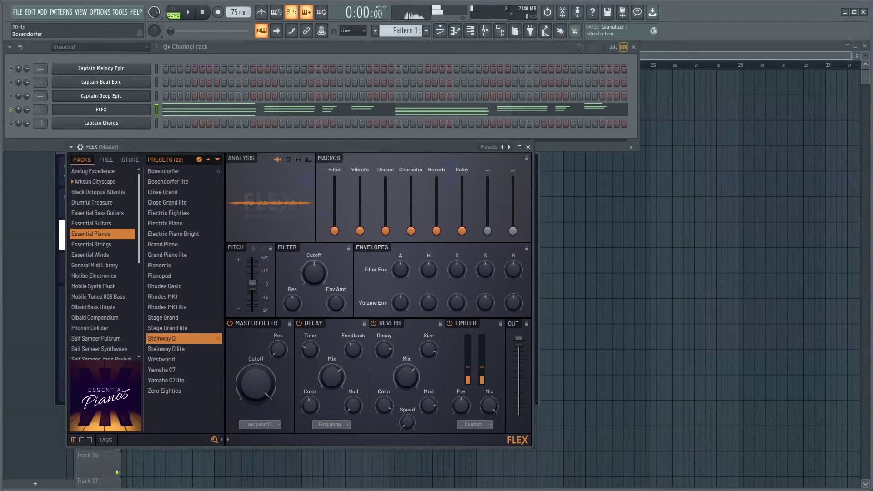
pyautogui.click(164, 171)
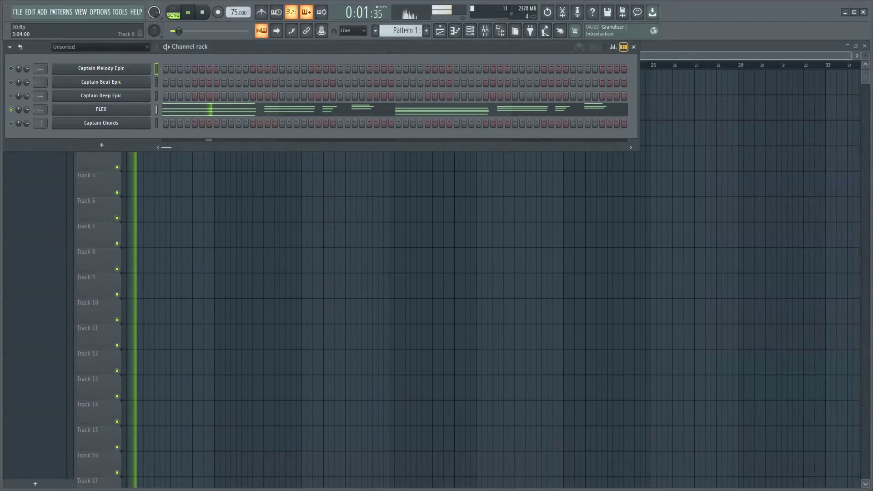
# Lower all the FLEX chord notes by one octave in the piano roll.
pyautogui.press('F7')
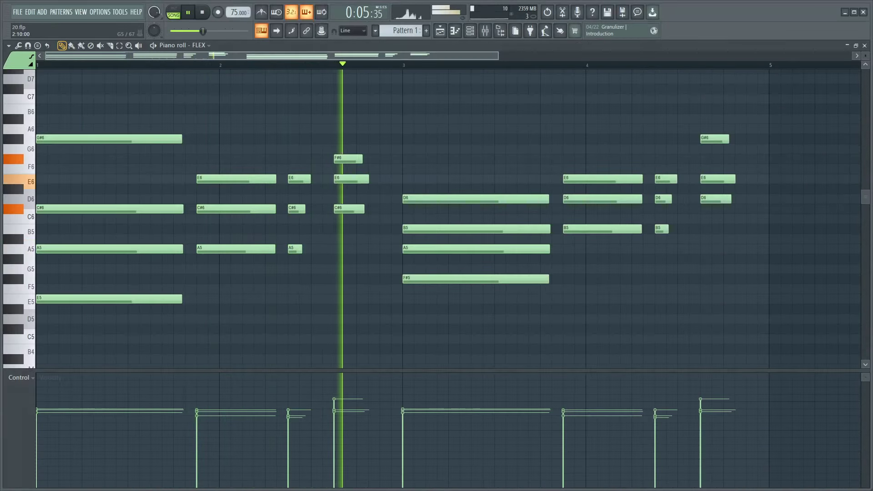
pyautogui.press('pagedown')
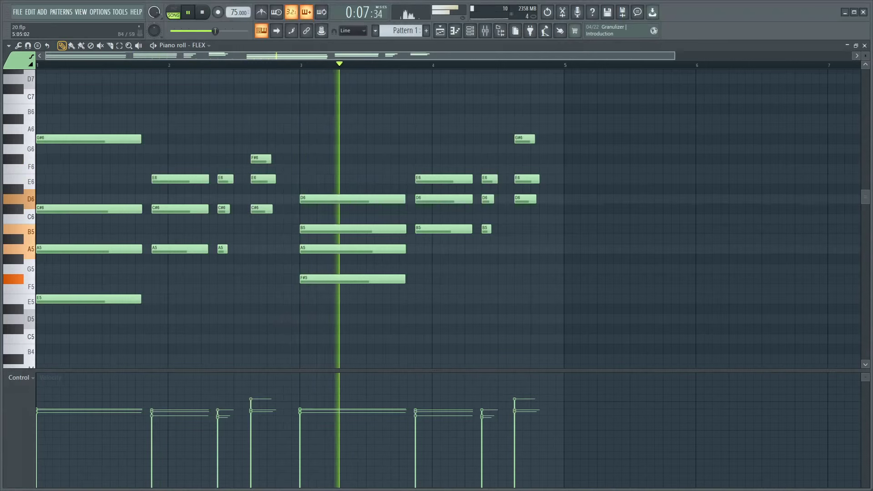
pyautogui.moveTo(591, 353); pyautogui.dragTo(36, 70)
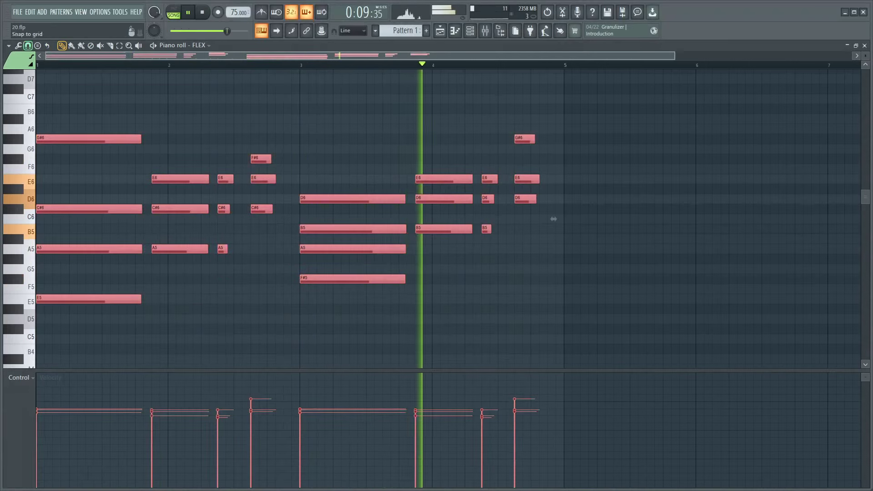
pyautogui.click(18, 45)
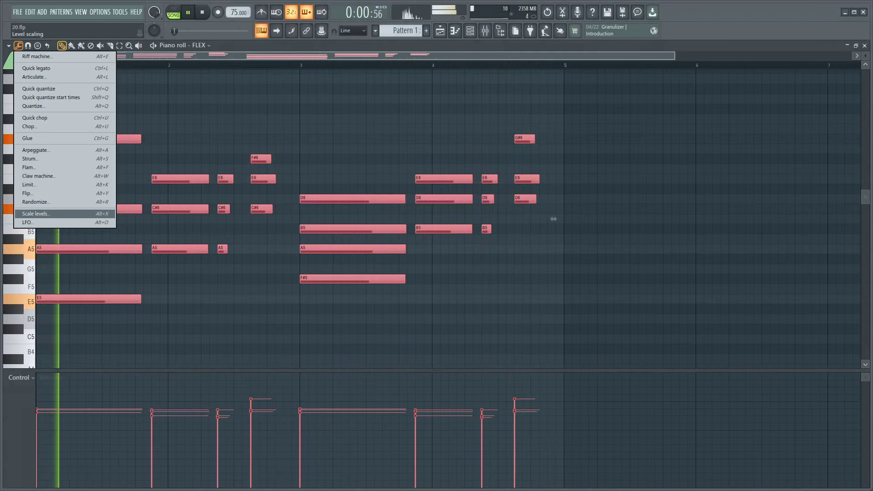
pyautogui.press('Escape')
pyautogui.hotkey('ctrl', 'a')
pyautogui.hotkey('ctrl', 'Down')
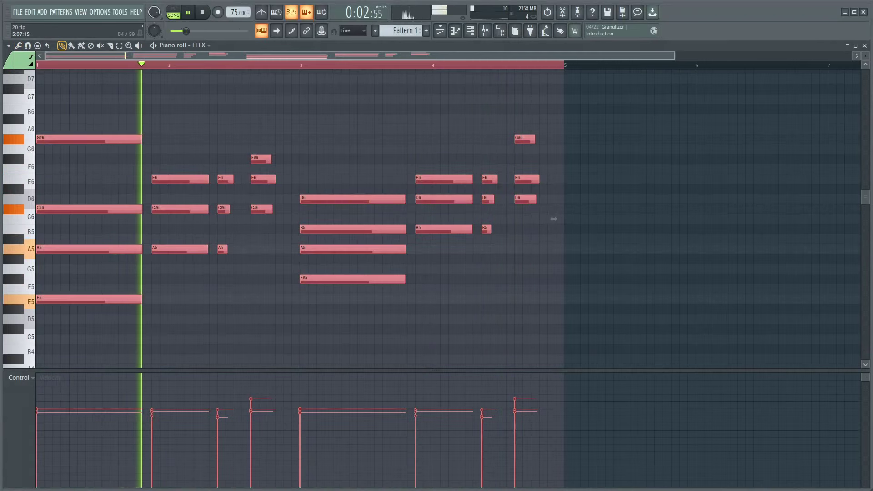
pyautogui.press('Escape')
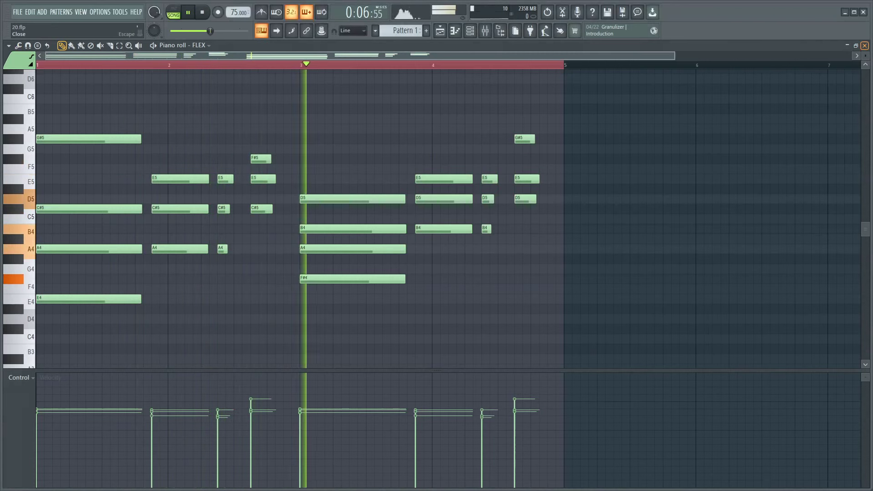
# Load the Electric Piano Bright preset in FLEX and reduce the chord notes' velocities with level scaling.
pyautogui.press('F7')
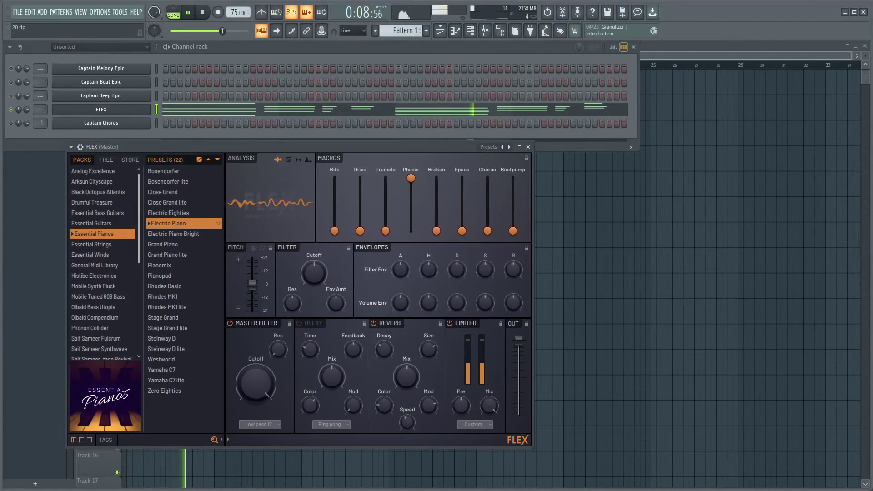
pyautogui.click(176, 233)
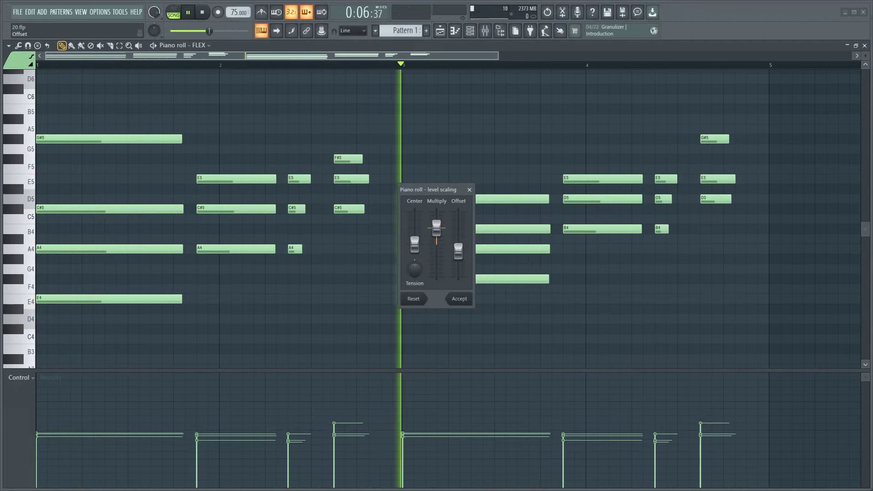
pyautogui.press('Escape')
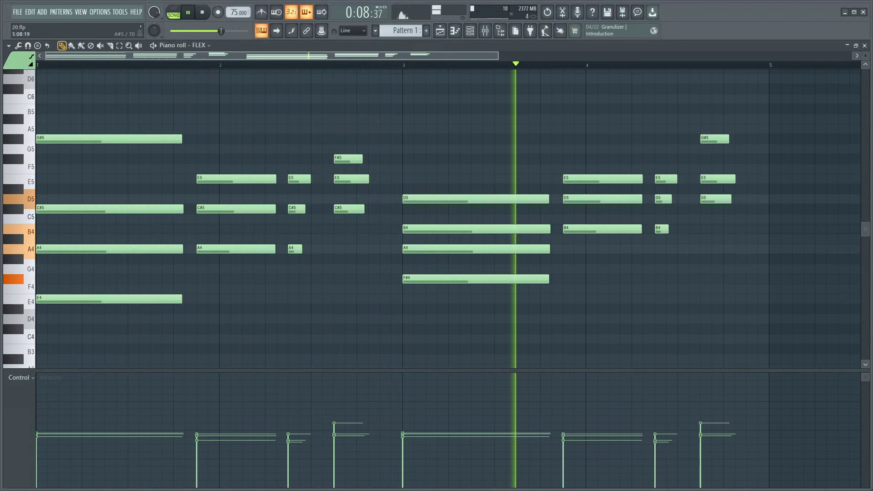
pyautogui.press('F7')
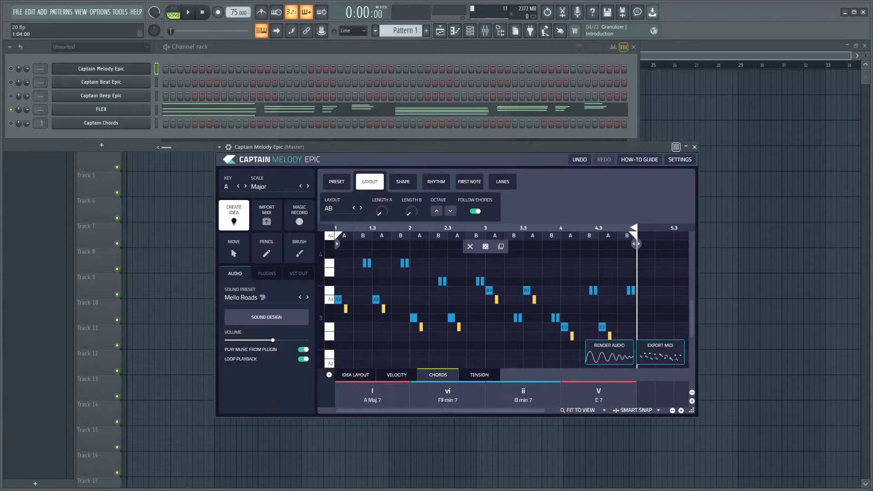
# Thin out the part B rhythm of the melody in Captain Melody Epic and move the first bar's first E3 note to C#4.
pyautogui.click(101, 68)
pyautogui.click(436, 181)
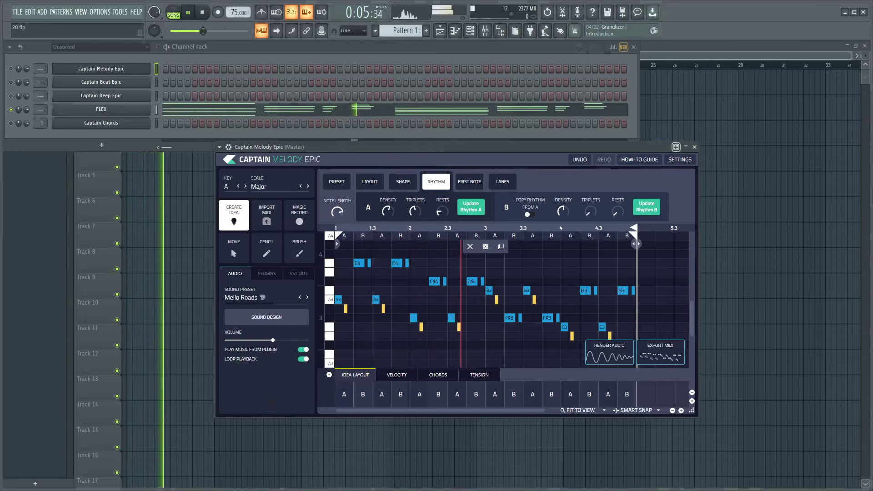
pyautogui.press('space')
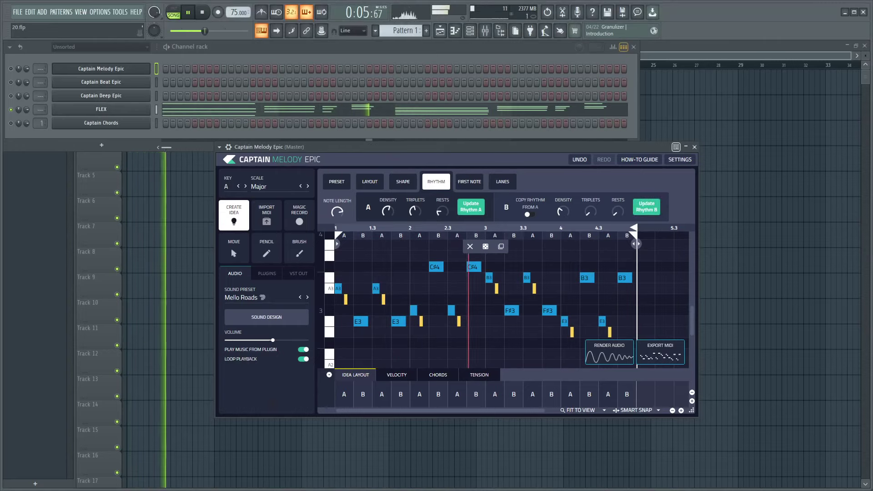
pyautogui.press('space')
pyautogui.click(437, 374)
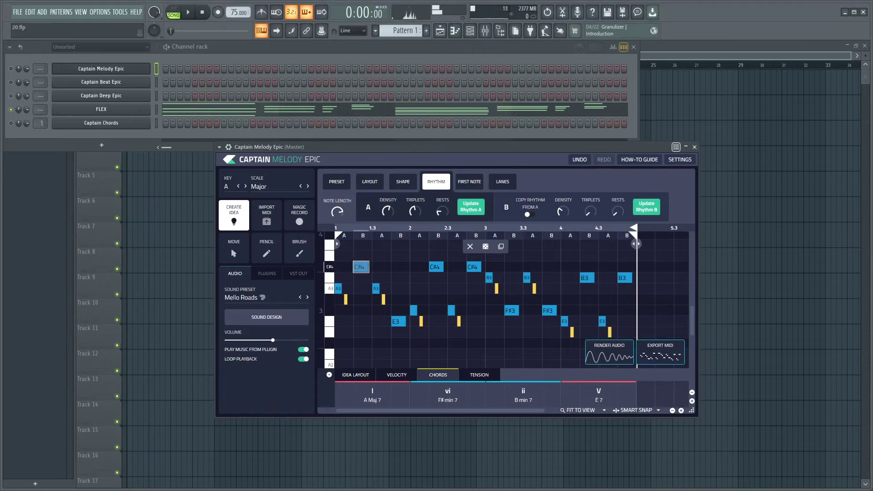
pyautogui.press('space')
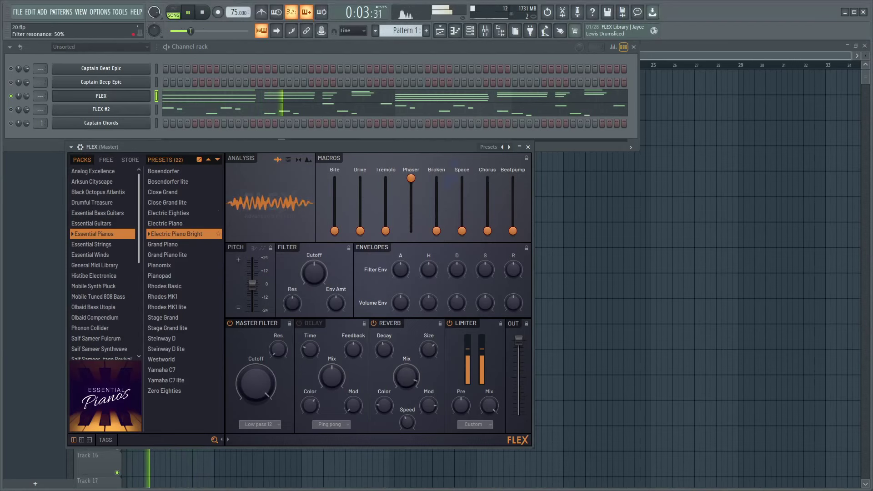
# Play the FLEX #2 melody, turn the FLEX chords on alongside it, and open the melody in the piano roll.
pyautogui.press('F7')
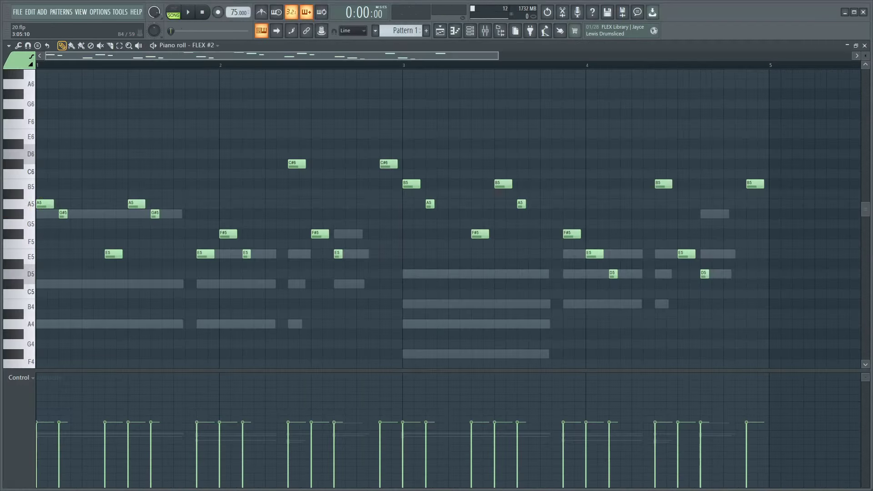
pyautogui.press('space')
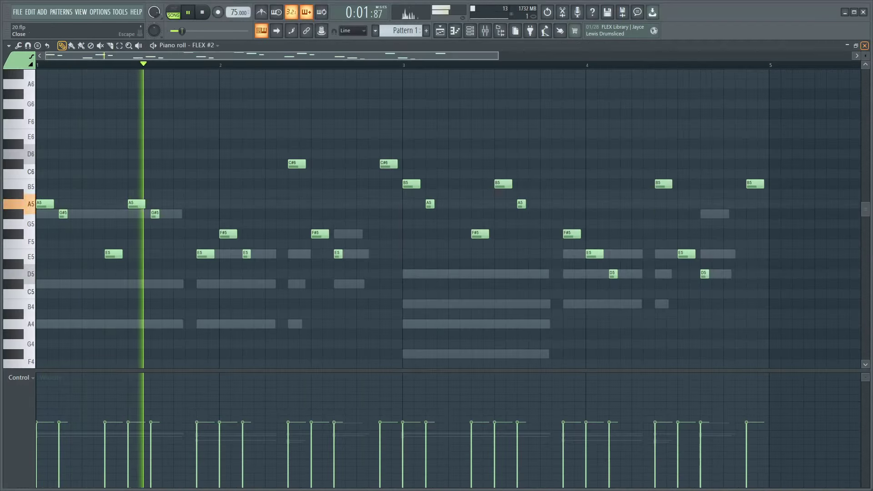
pyautogui.press('F7')
pyautogui.click(11, 96)
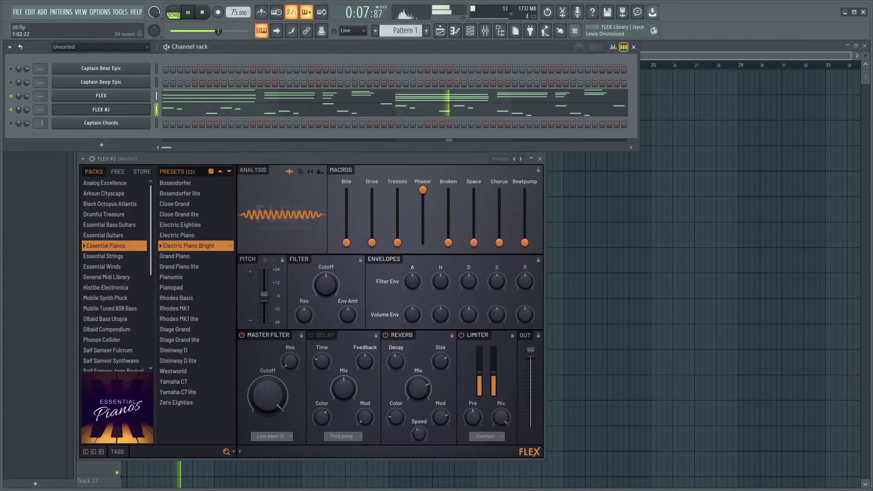
pyautogui.press('F7')
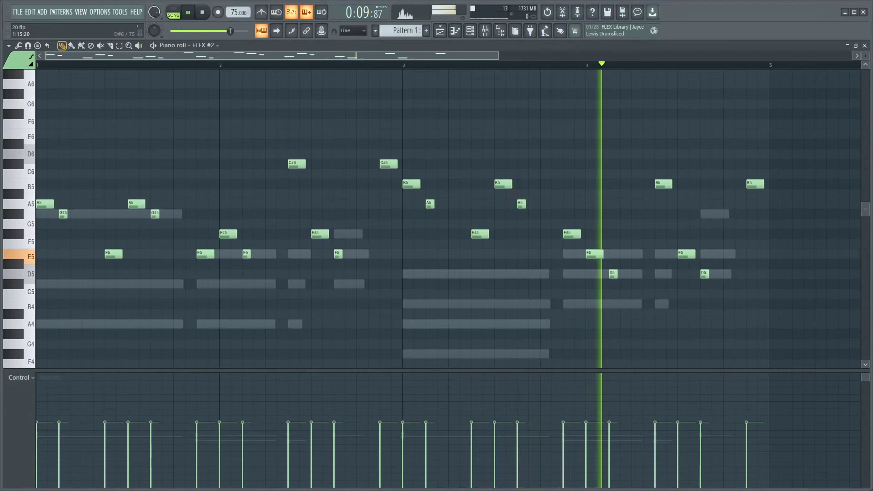
# Lower the velocities of the FLEX #2 melody notes with level scaling, using an offset of -9%.
pyautogui.press('space')
pyautogui.click(19, 45)
pyautogui.click(41, 175)
pyautogui.press('space')
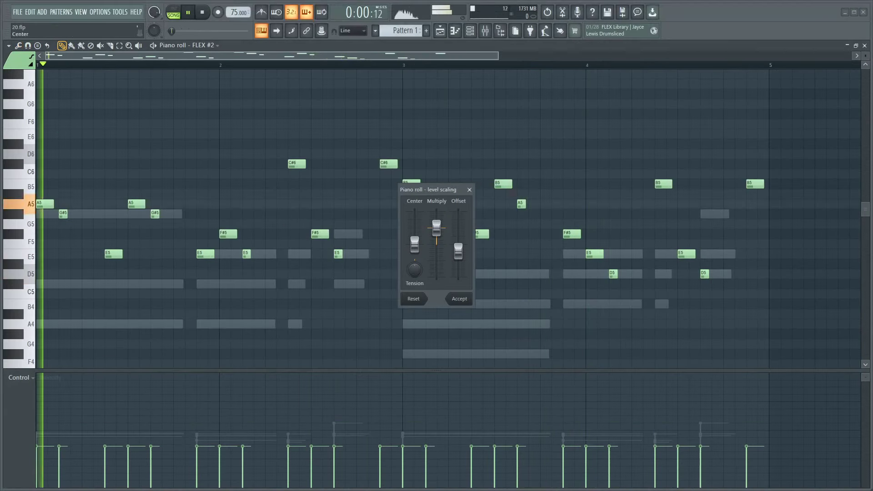
pyautogui.moveTo(458, 244); pyautogui.dragTo(458, 247)
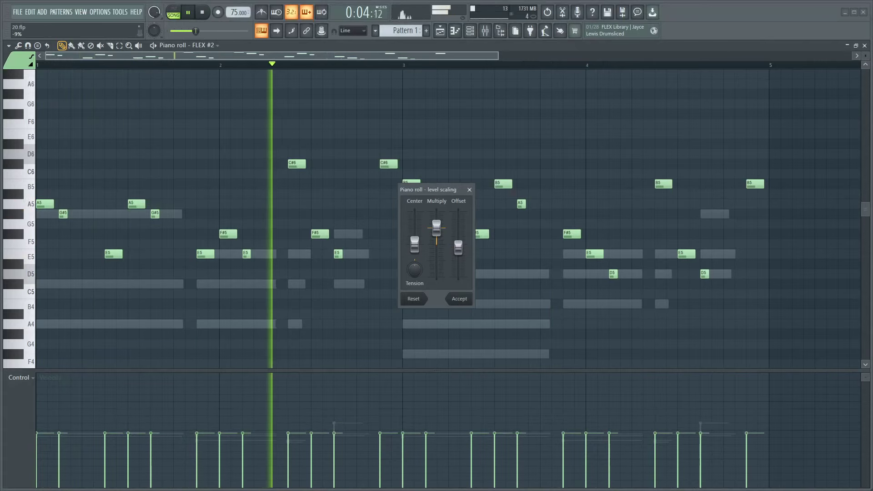
pyautogui.press('Return')
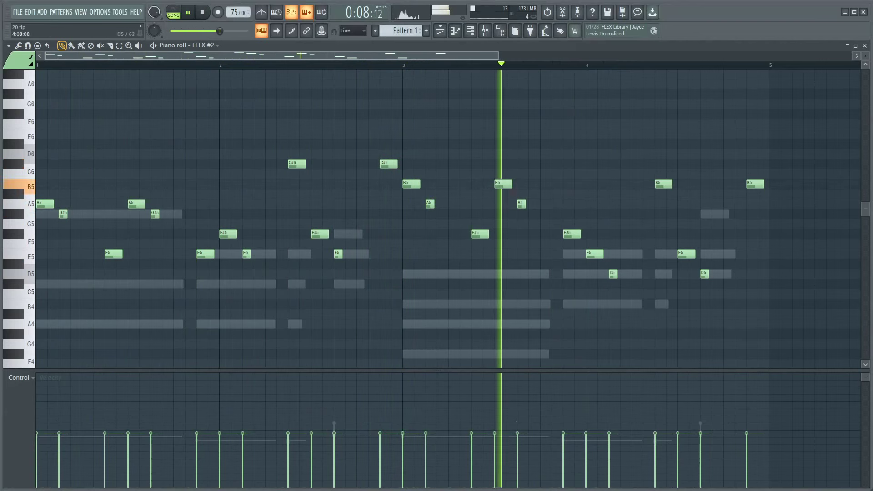
# Close the melody's piano roll and play the Captain Deep Epic bass together with the FLEX chords and melody.
pyautogui.click(864, 45)
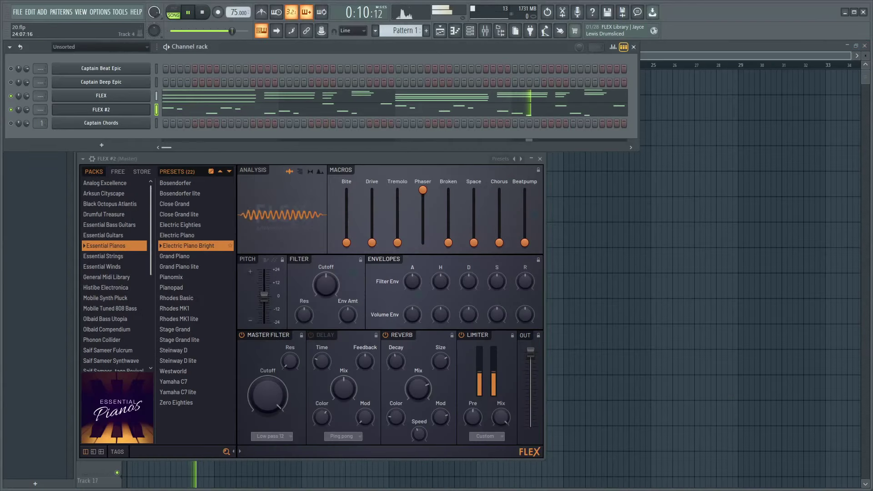
pyautogui.press('F5')
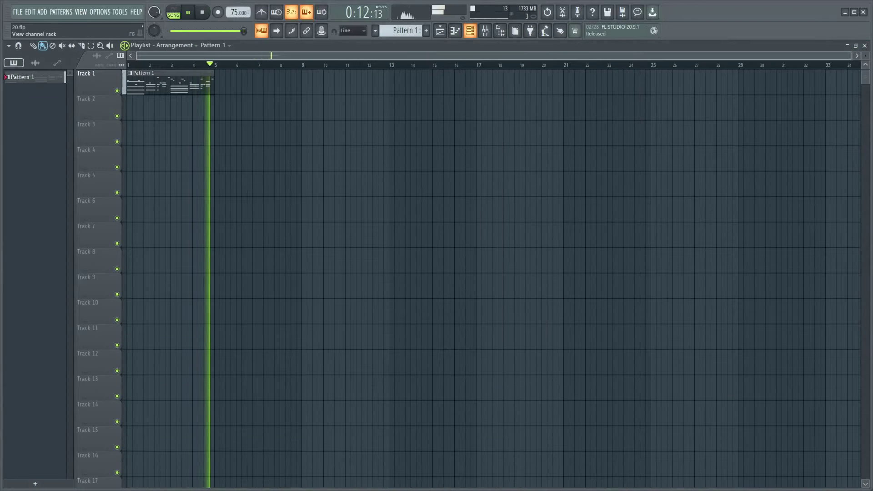
pyautogui.press('F6')
pyautogui.press('space')
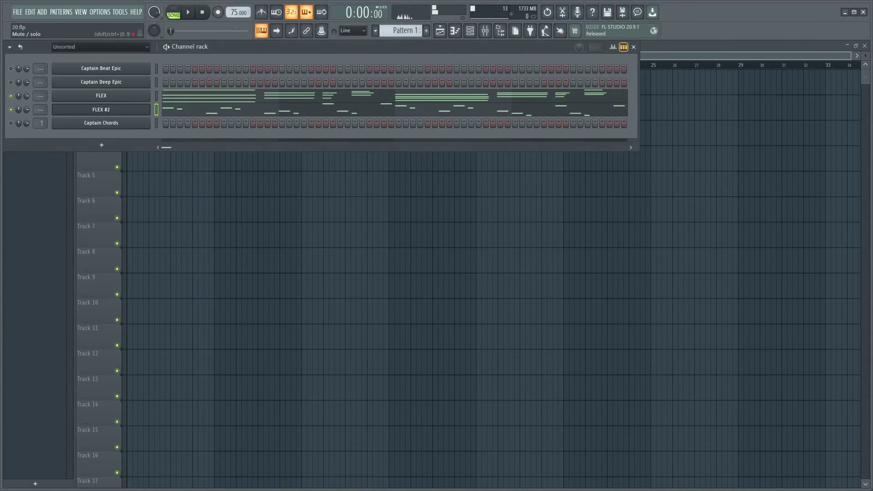
pyautogui.click(101, 82)
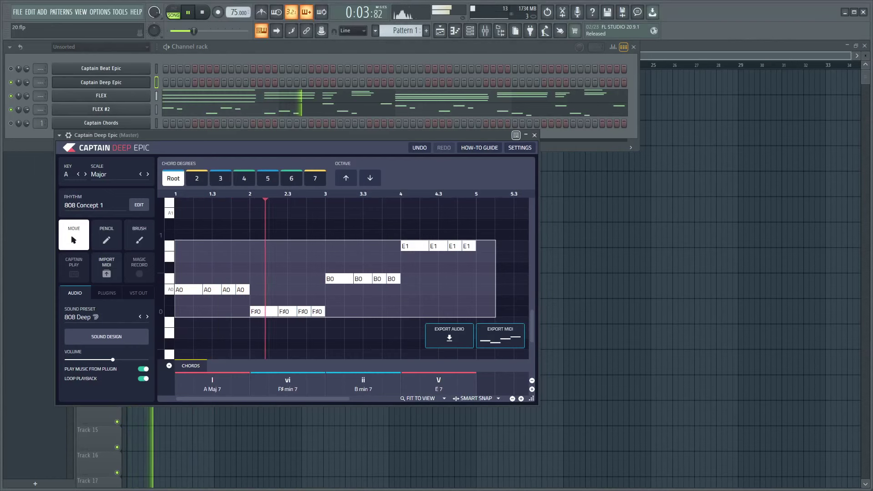
pyautogui.press('space')
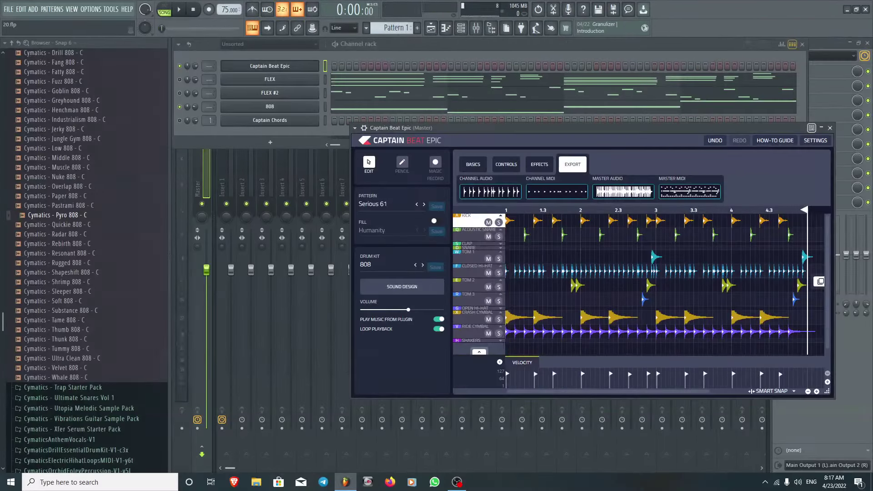
# Add the Cymatics - Grime Kick 2 sample as a new channel and remove the kick notes from Captain Beat Epic.
pyautogui.press('space')
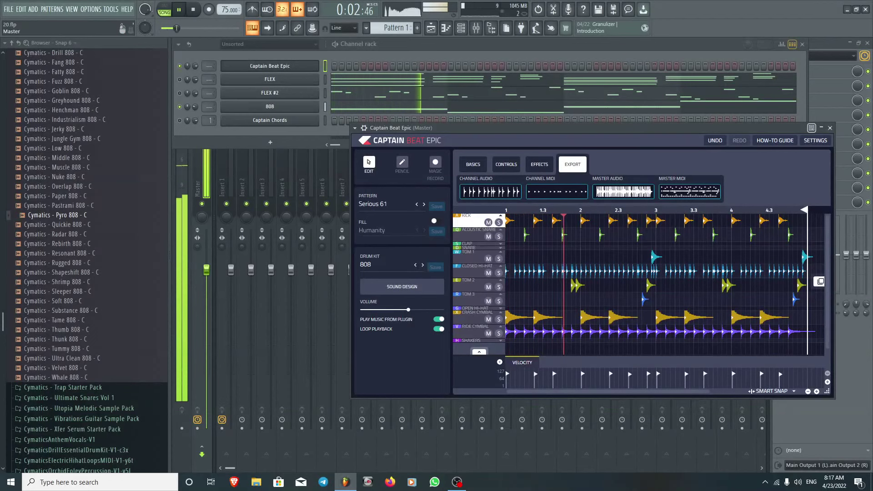
pyautogui.press('space')
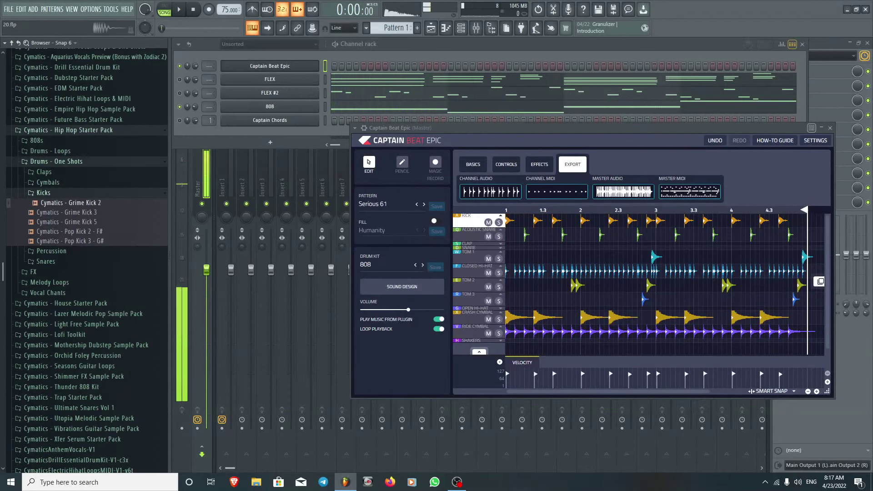
pyautogui.press('Return')
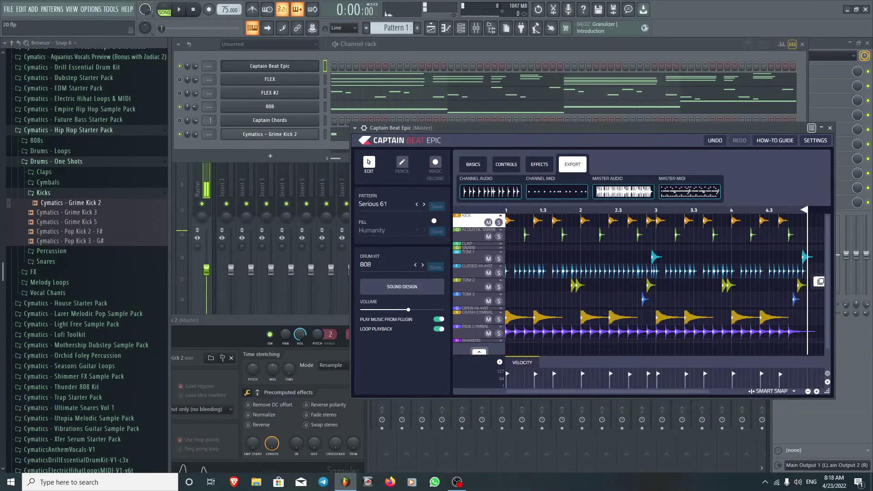
pyautogui.press('F7')
pyautogui.press('space')
pyautogui.press('F7')
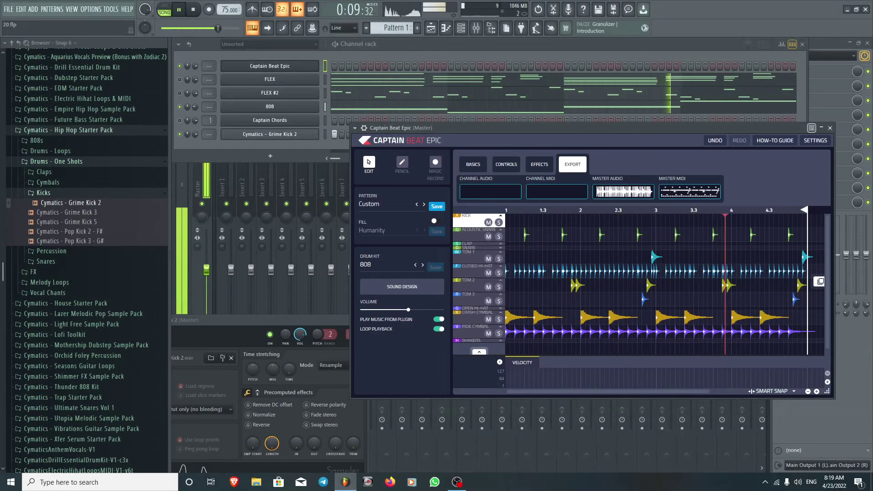
pyautogui.press('Escape')
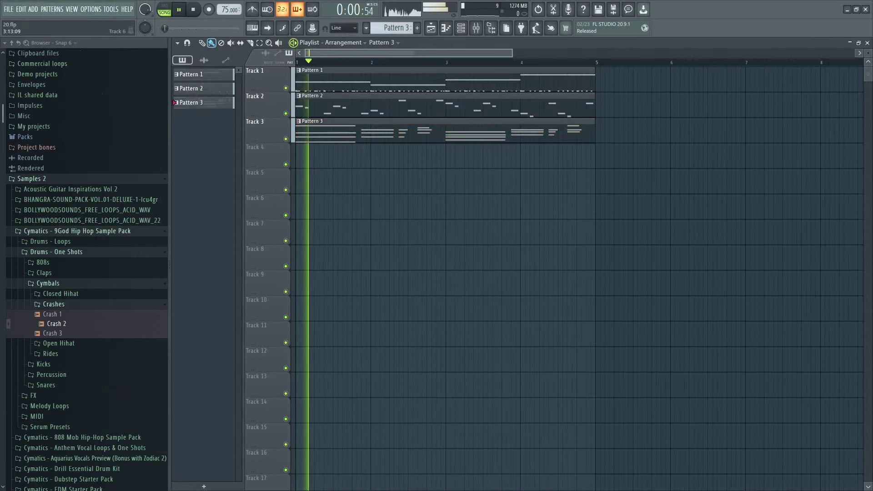
# Duplicate the Pattern 1, Pattern 2 and Pattern 3 clips in the playlist so they repeat from bar 5.
pyautogui.click(476, 28)
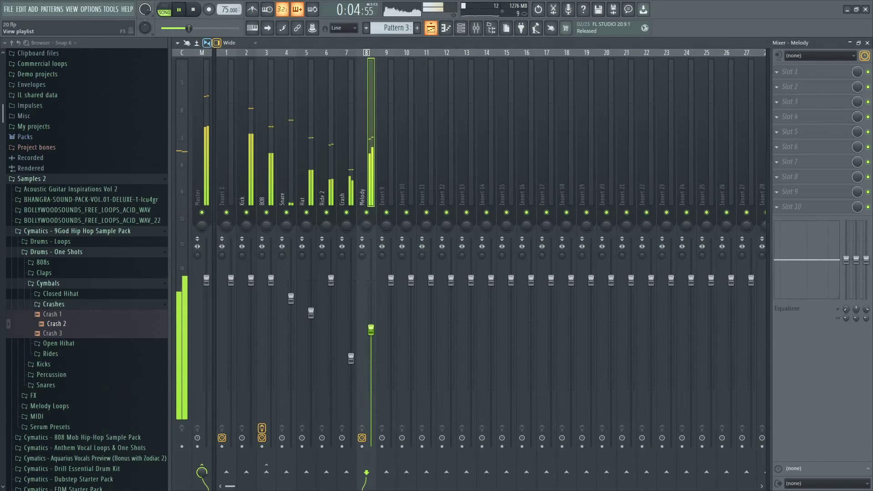
pyautogui.press('F9')
pyautogui.scroll(-1, 454, 227)
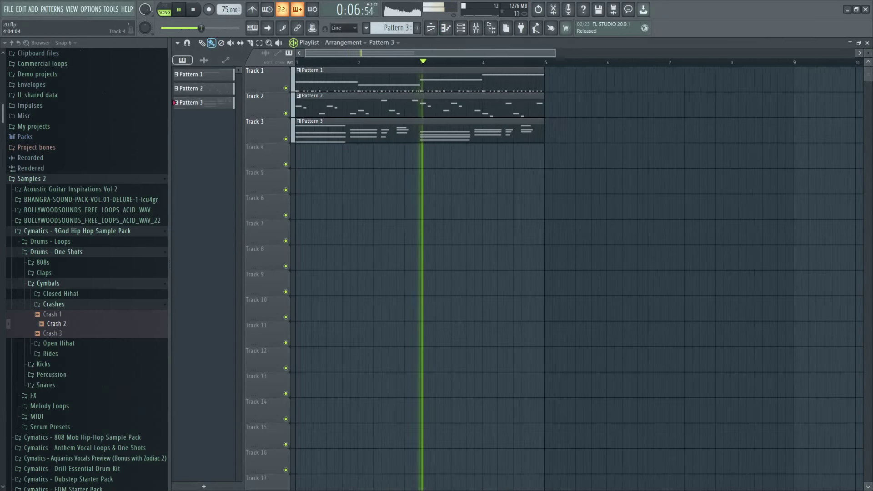
pyautogui.moveTo(544, 168); pyautogui.dragTo(360, 93)
pyautogui.hotkey('ctrl', 'a')
pyautogui.hotkey('ctrl', 'b')
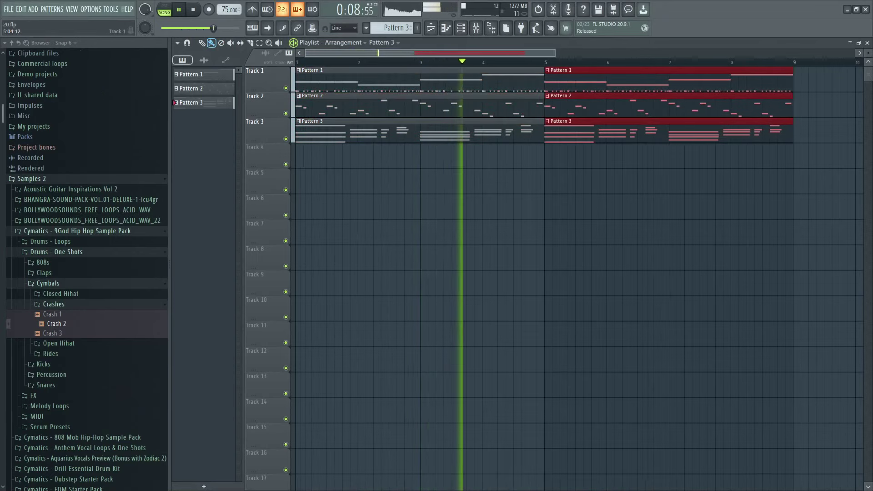
pyautogui.hotkey('ctrl', 'd')
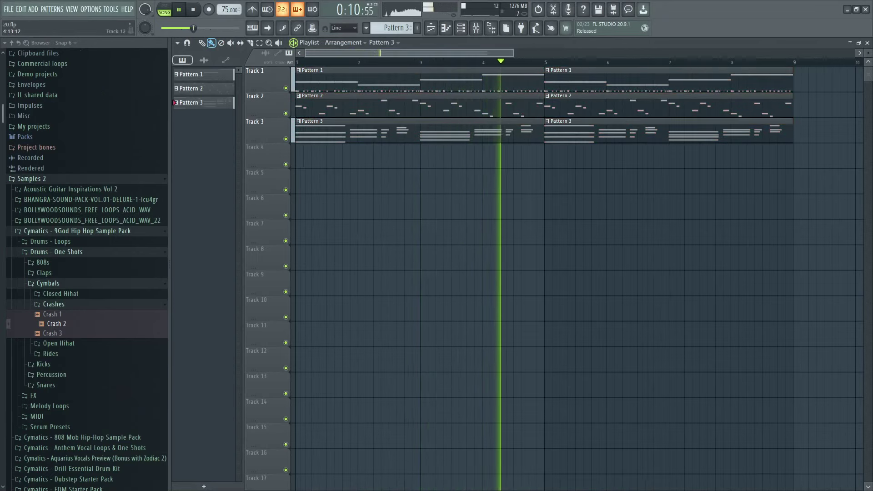
# Remove the first Pattern 1 clip from Track 1, leaving only Patterns 2 and 3 in bars 1 to 4.
pyautogui.scroll(2, 455, 273)
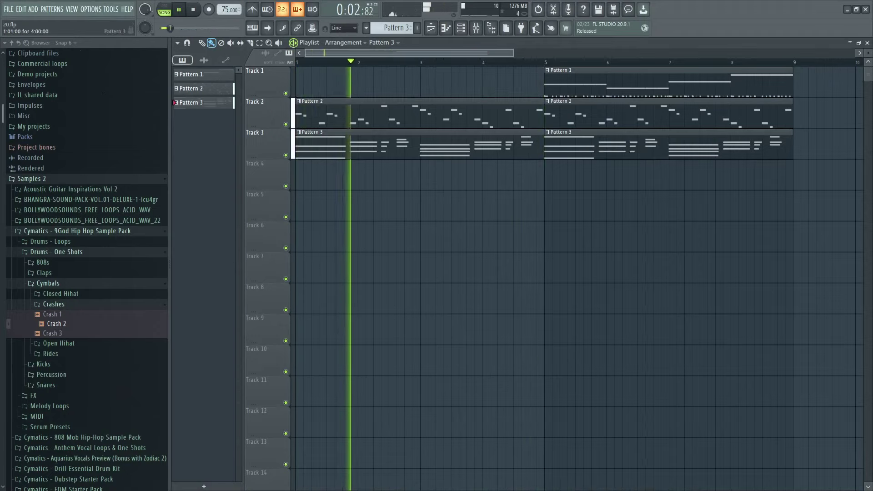
pyautogui.click(8, 9)
pyautogui.press('Escape')
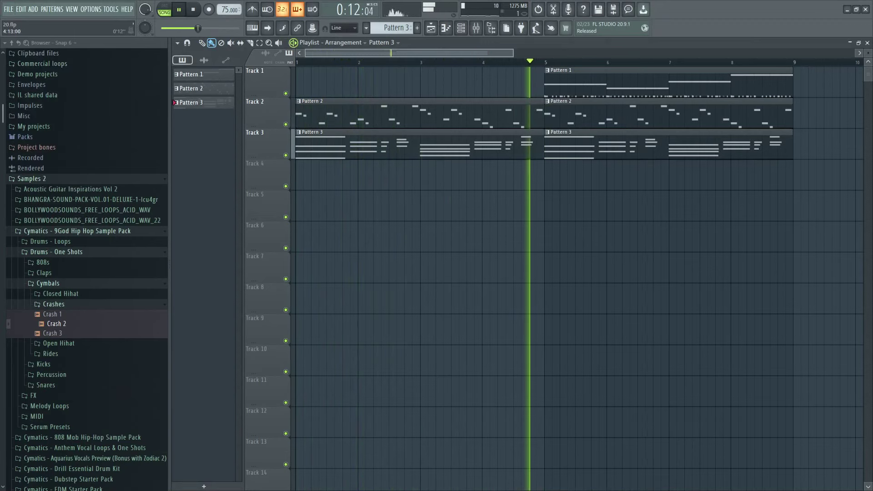
pyautogui.press('e')
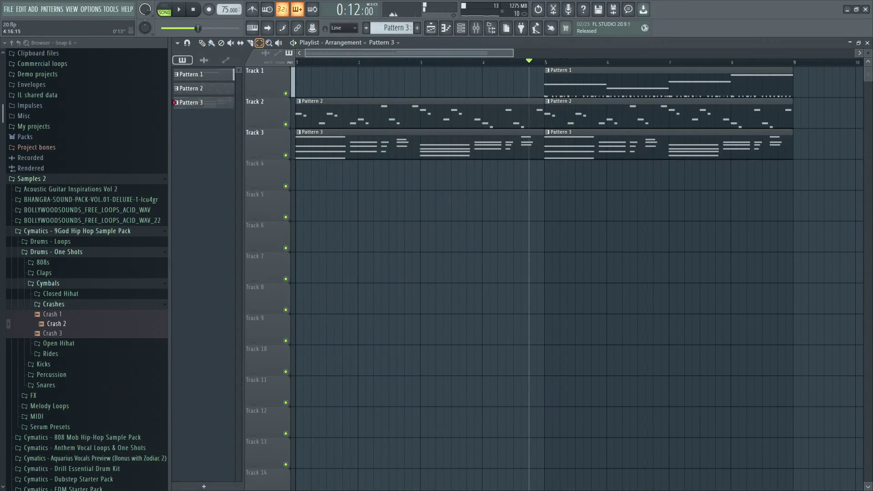
# Add the Raum reverb to the Snare mixer track and slightly lower the track's volume.
pyautogui.press('F9')
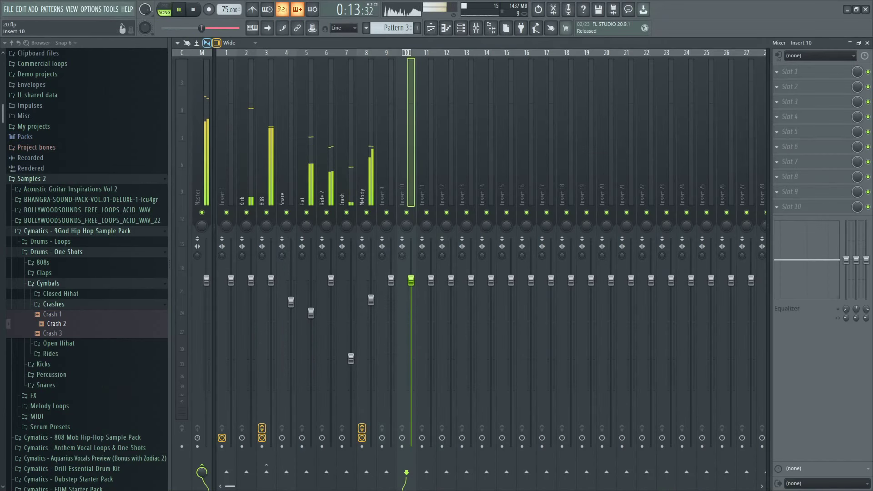
pyautogui.click(291, 302)
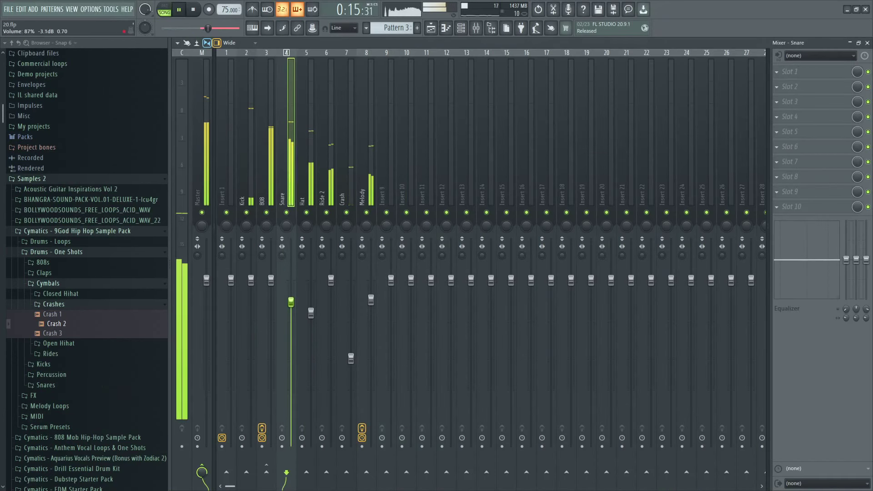
pyautogui.press('space')
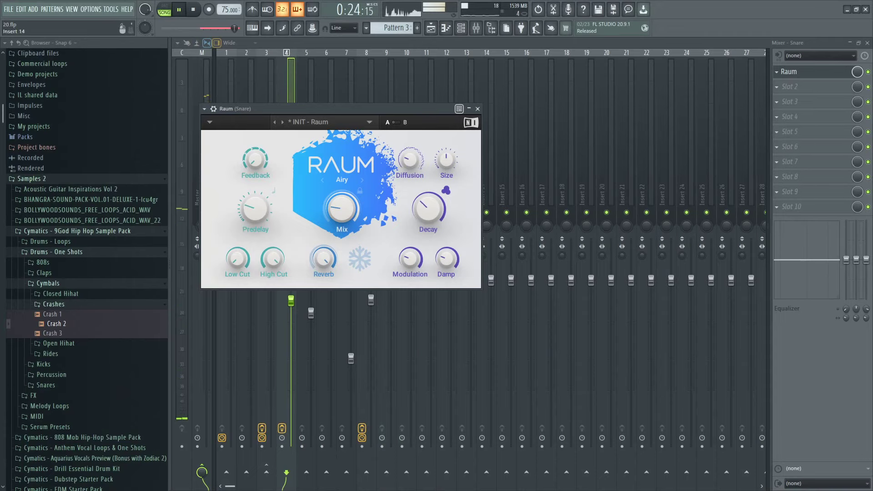
pyautogui.click(477, 108)
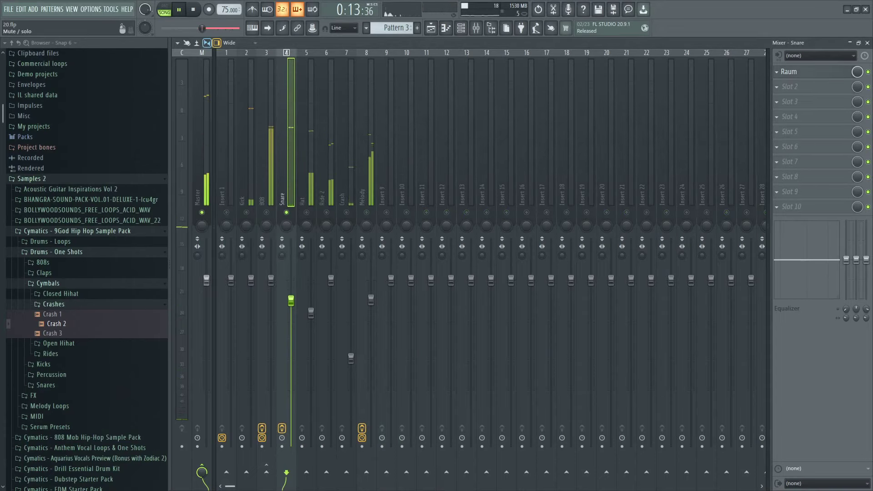
pyautogui.rightClick(286, 212)
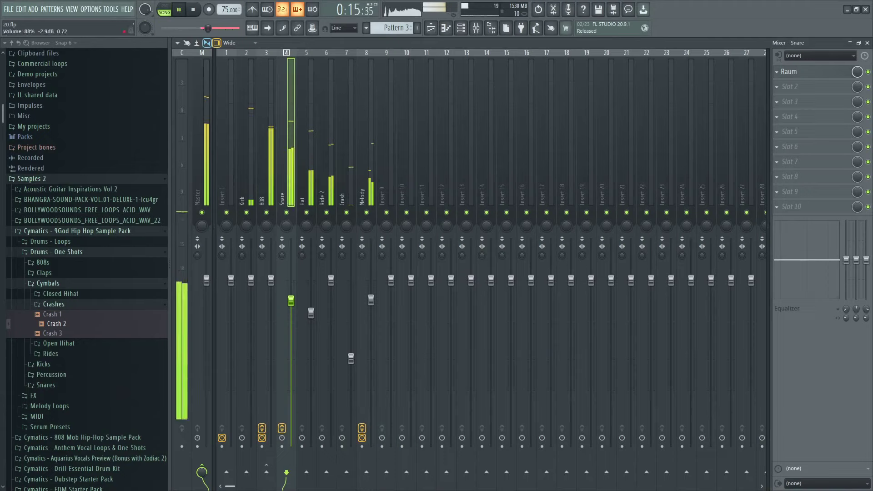
pyautogui.moveTo(291, 300); pyautogui.dragTo(311, 312)
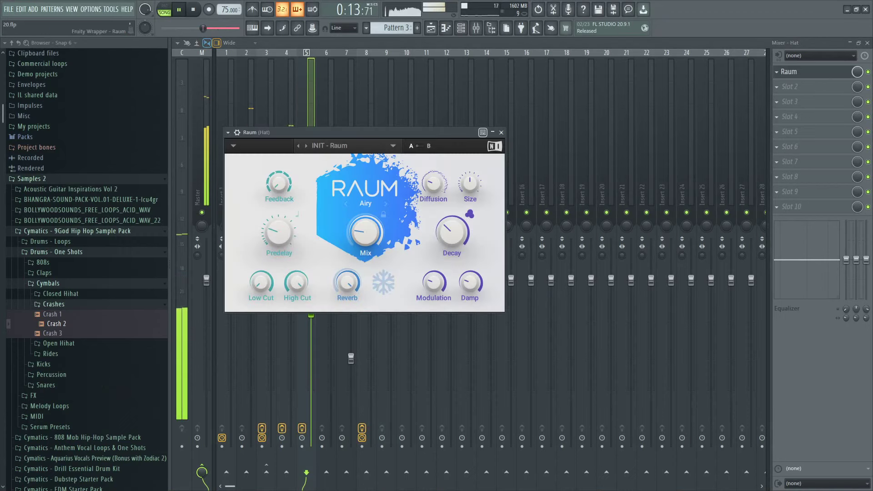
# Add the Raum reverb to the Hat mixer track and lower the track's volume a little.
pyautogui.moveTo(273, 133); pyautogui.dragTo(468, 171)
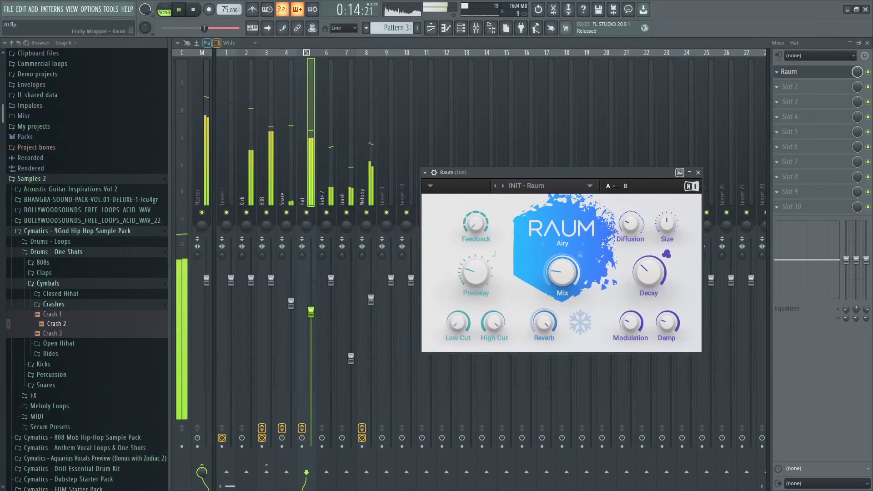
pyautogui.click(696, 172)
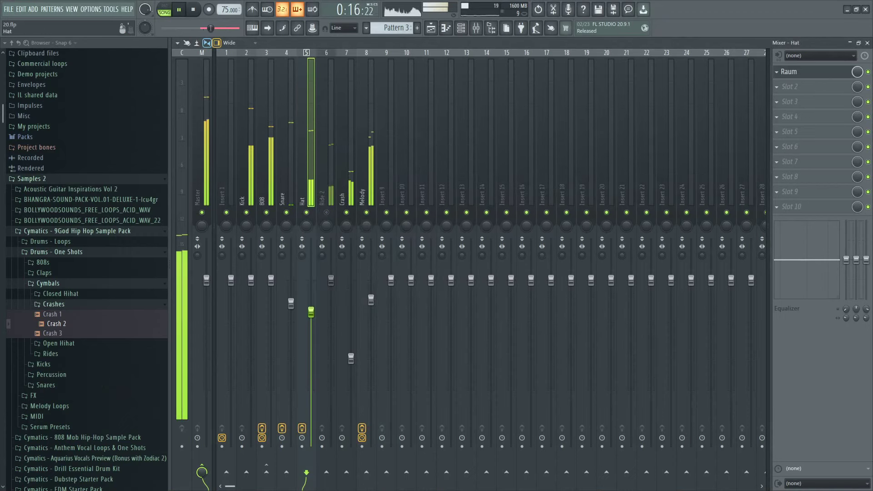
pyautogui.moveTo(311, 312); pyautogui.dragTo(311, 316)
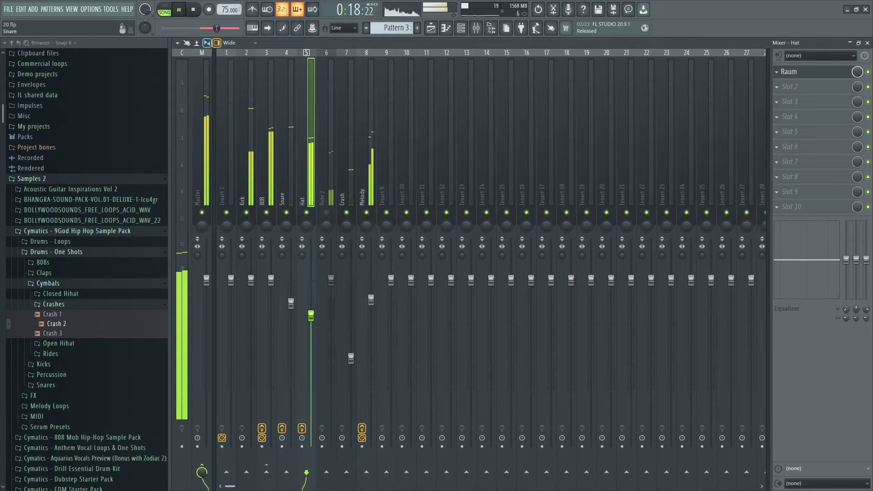
# Check the Fruity Limiter compression on the 808 track and set the Hat track's volume to 86% (-3.4 dB).
pyautogui.click(271, 280)
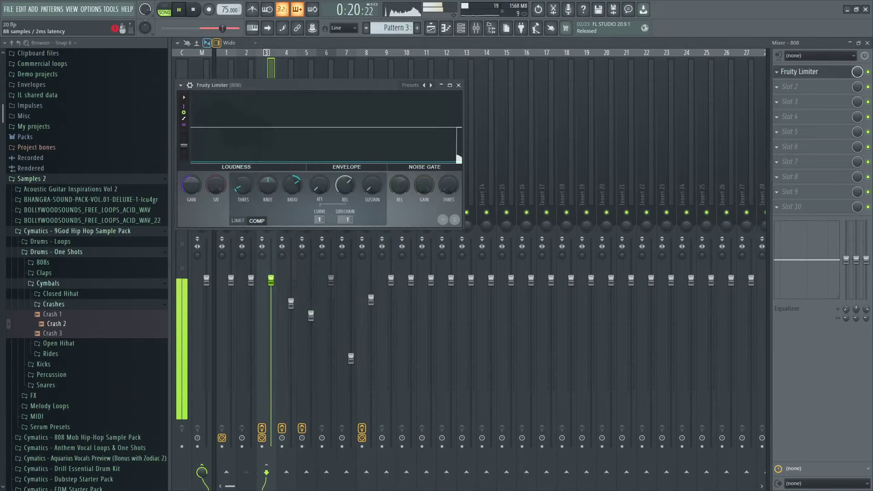
pyautogui.click(798, 72)
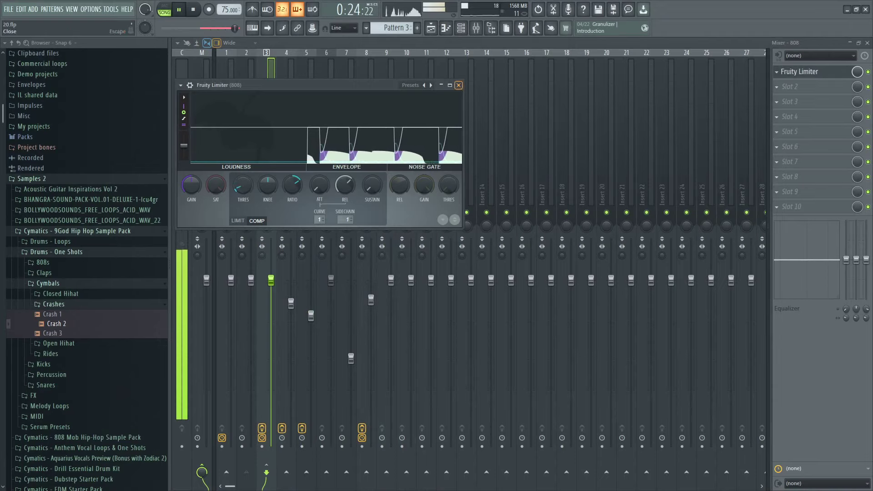
pyautogui.click(458, 85)
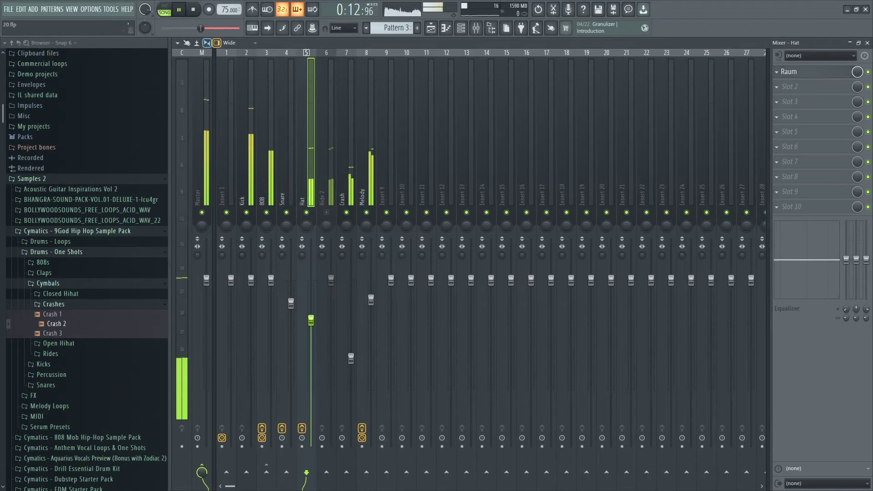
pyautogui.moveTo(311, 320); pyautogui.dragTo(311, 318)
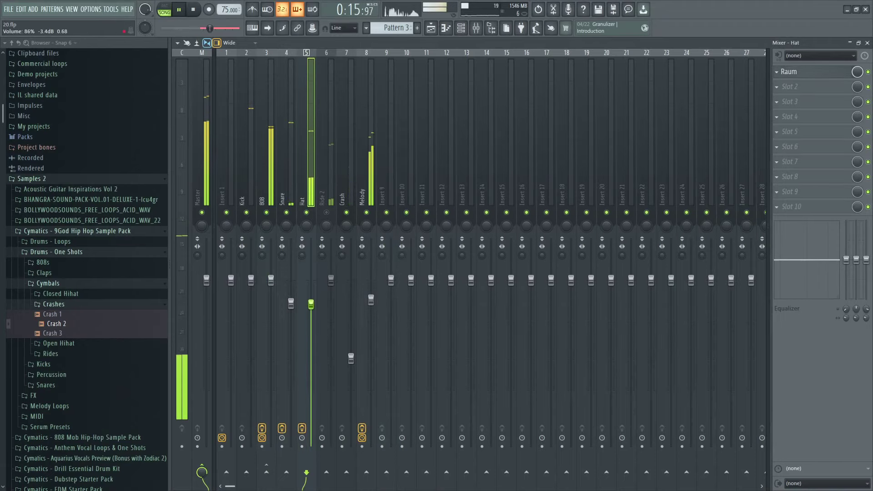
# Lower the Ride 2 mixer track's volume and add Raum to it with the mix at 31%.
pyautogui.moveTo(331, 281); pyautogui.dragTo(331, 318)
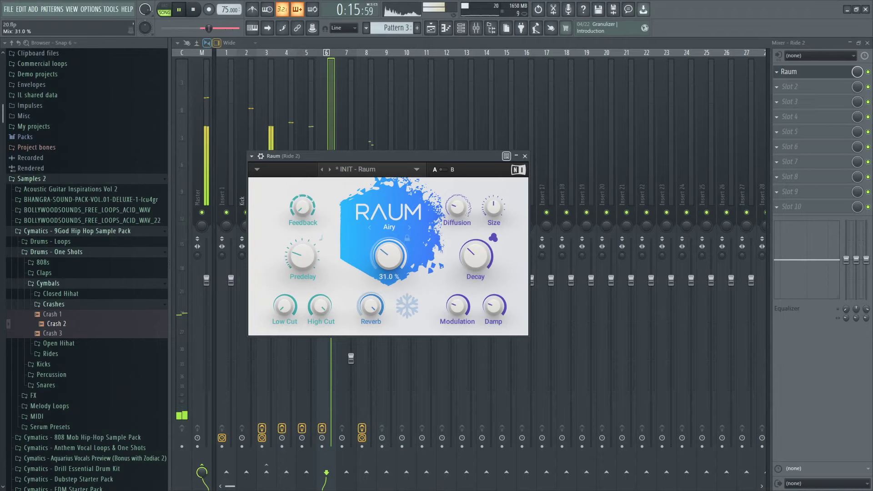
pyautogui.moveTo(291, 156); pyautogui.dragTo(405, 172)
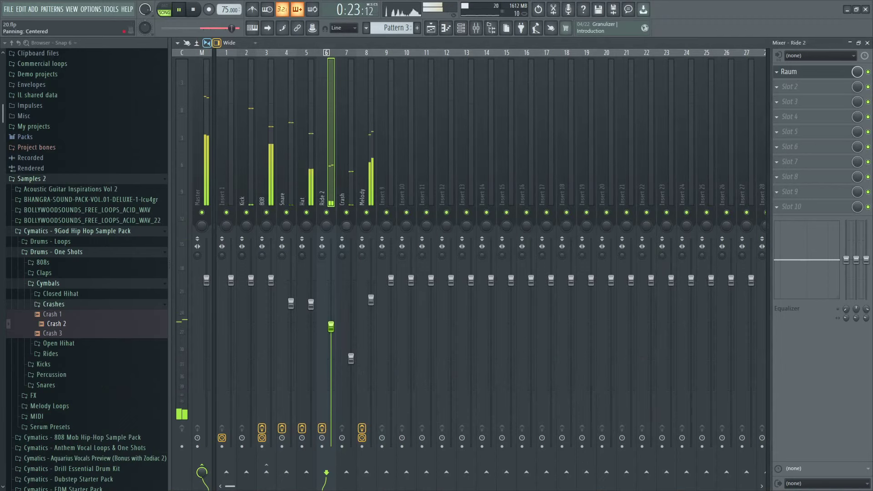
# Add Raum to the Crash mixer track and slightly raise the volumes of the Crash and Melody tracks.
pyautogui.click(342, 136)
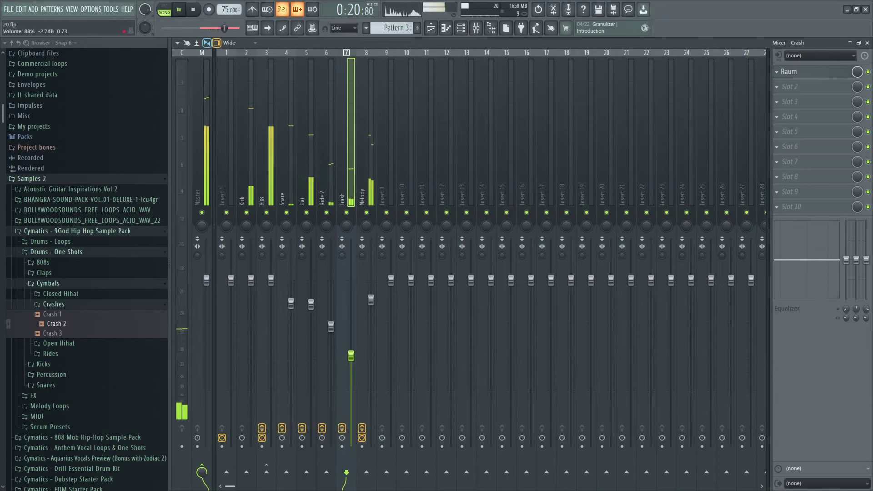
pyautogui.click(367, 136)
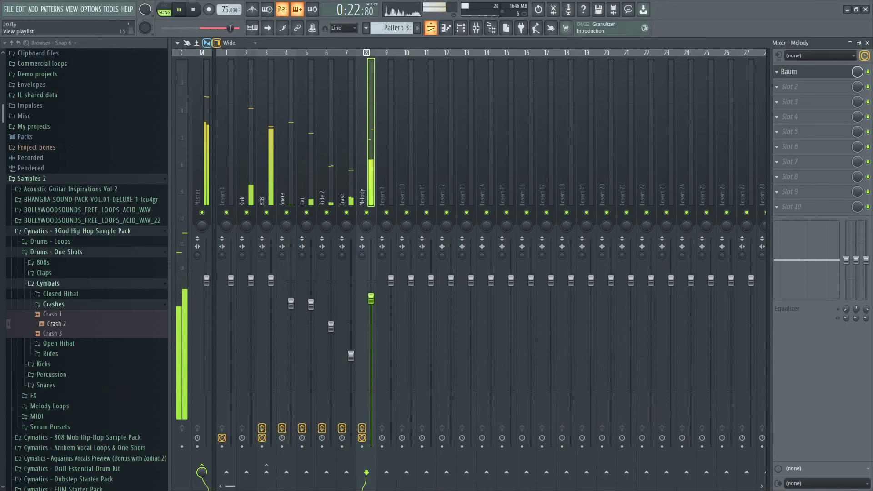
# Save the project and review the looped arrangement in the playlist during playback.
pyautogui.press('F5')
pyautogui.click(9, 9)
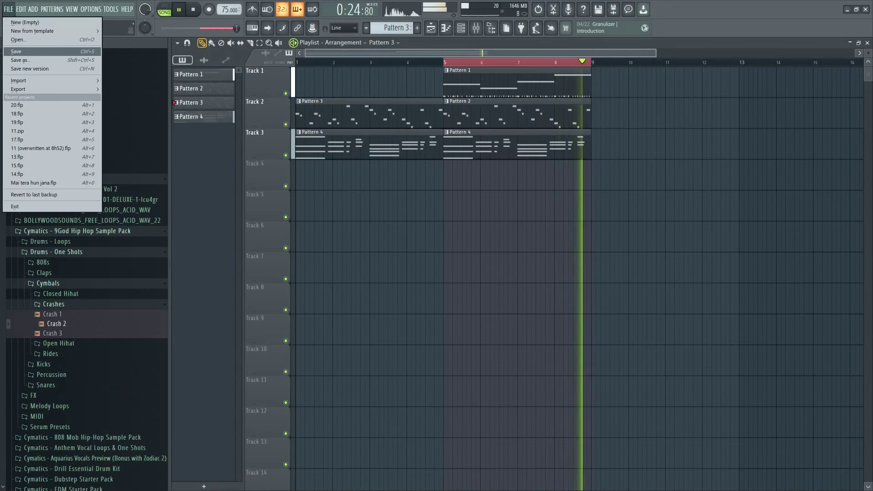
pyautogui.press('Escape')
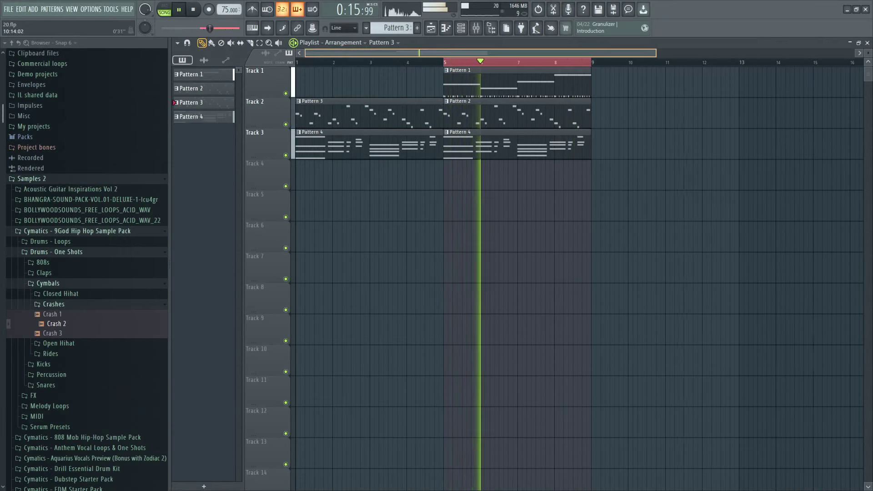
pyautogui.scroll(1, 395, 205)
pyautogui.scroll(-1, 578, 273)
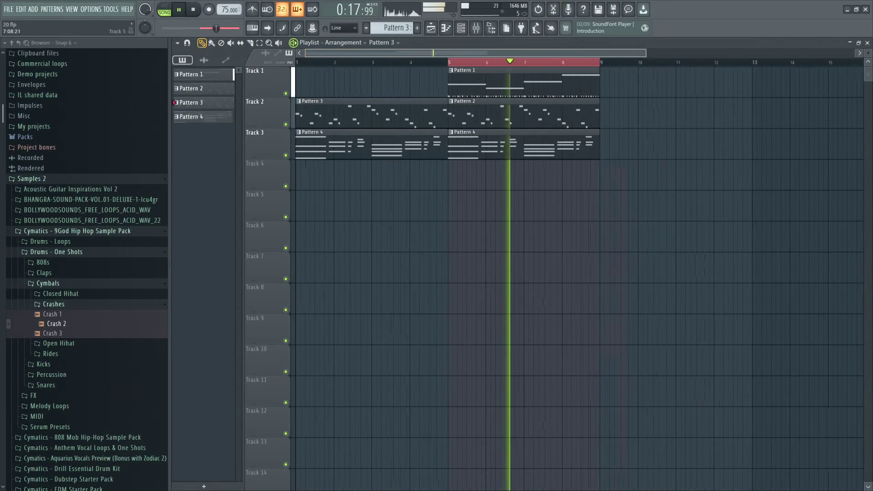
pyautogui.scroll(-1, 577, 272)
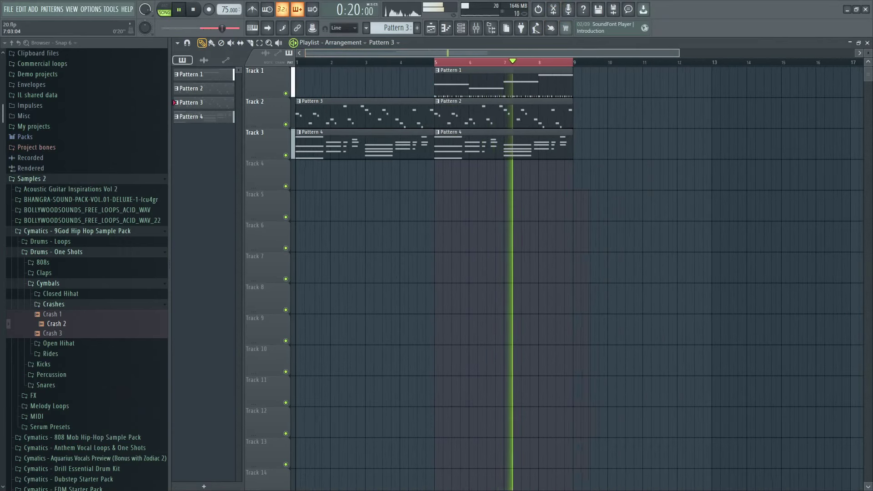
# Lower the Ride 2 mixer track's volume to 69% (-7.4 dB) and stop playback.
pyautogui.press('F9')
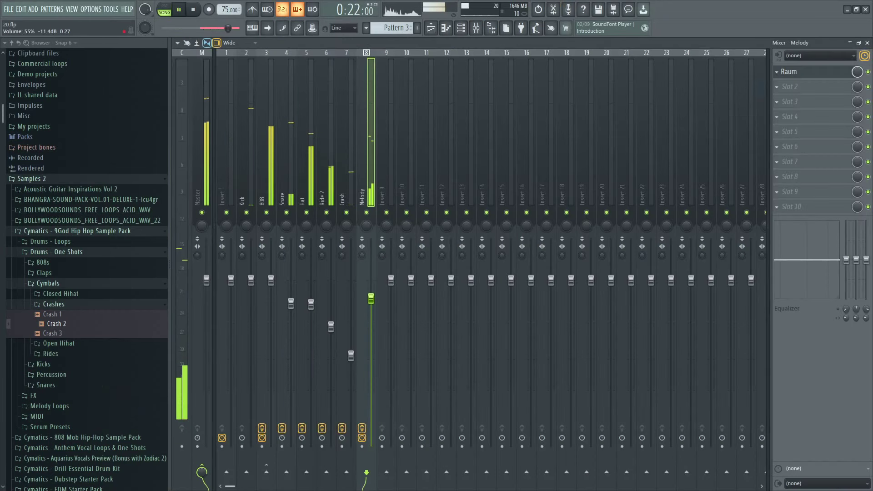
pyautogui.click(331, 328)
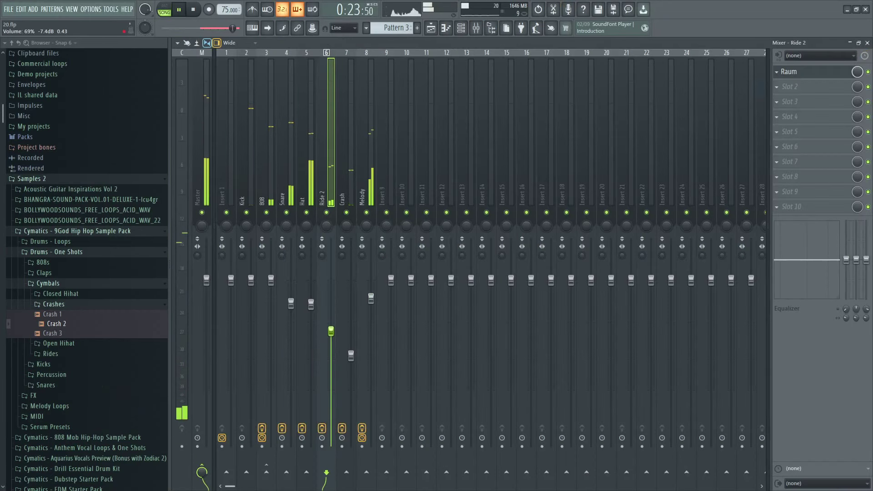
pyautogui.press('space')
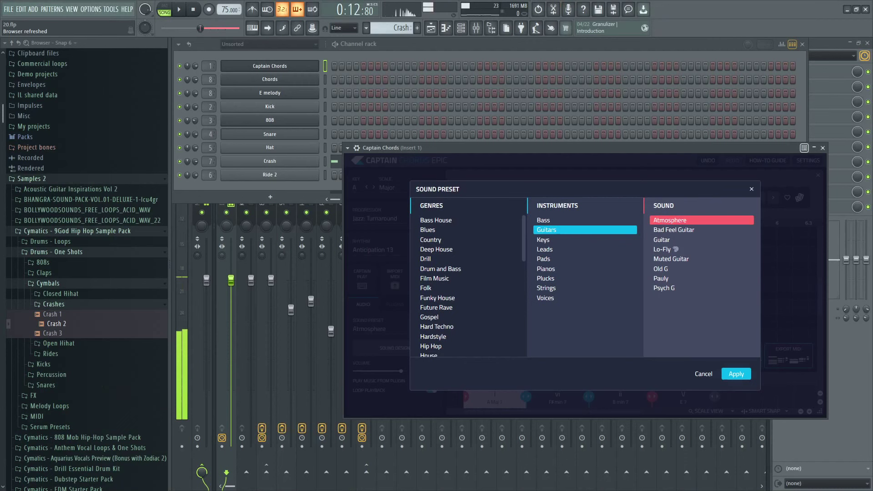
# Set the Captain Chords sound preset to Atmosphere from Guitars and play it along with the song.
pyautogui.press('Escape')
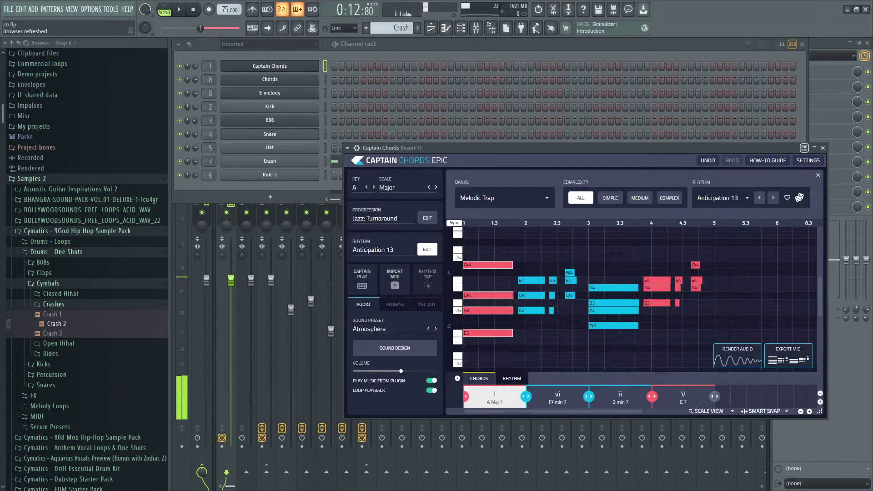
pyautogui.press('space')
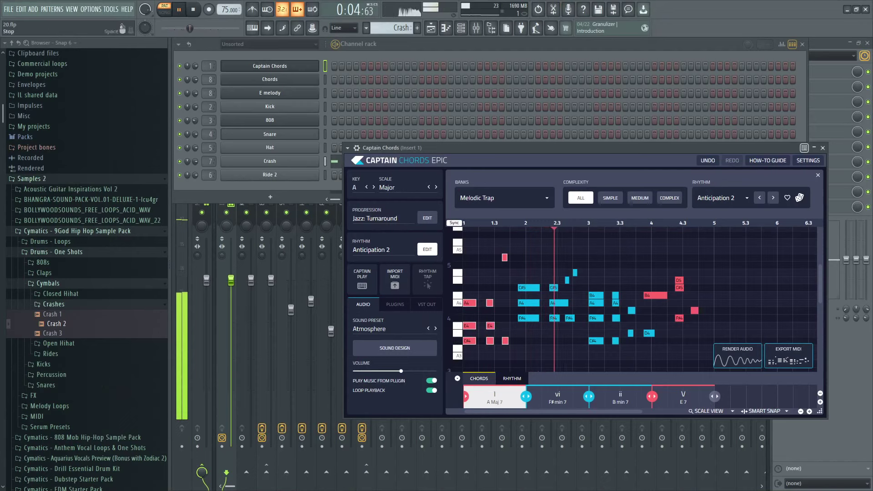
pyautogui.press('l')
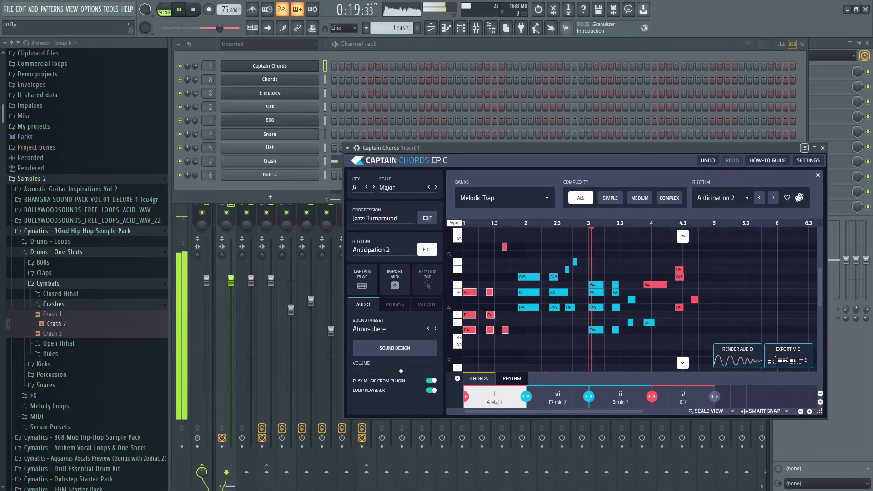
# Audition Melodic Trap chord rhythms, stepping from Anticipation 2 through Arp Halftime 2 and trying Constant 11.
pyautogui.click(773, 198)
pyautogui.click(773, 197)
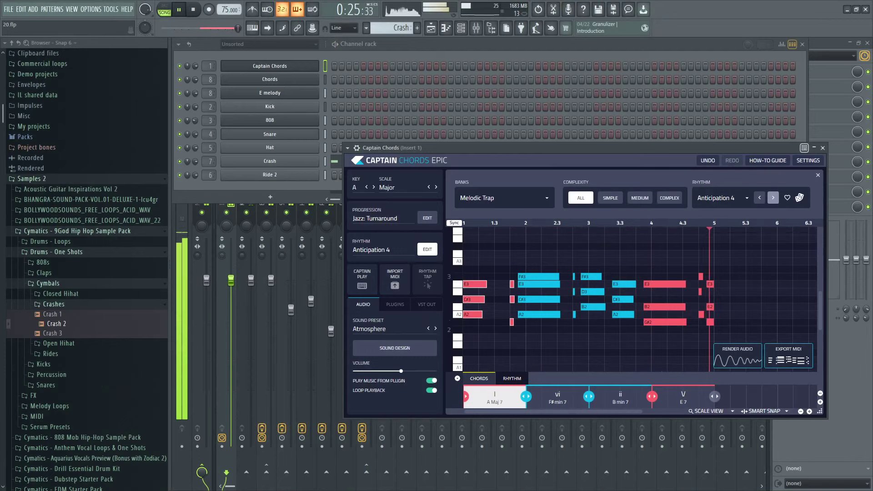
pyautogui.click(773, 198)
pyautogui.click(772, 197)
pyautogui.click(773, 198)
pyautogui.click(773, 198)
pyautogui.click(773, 197)
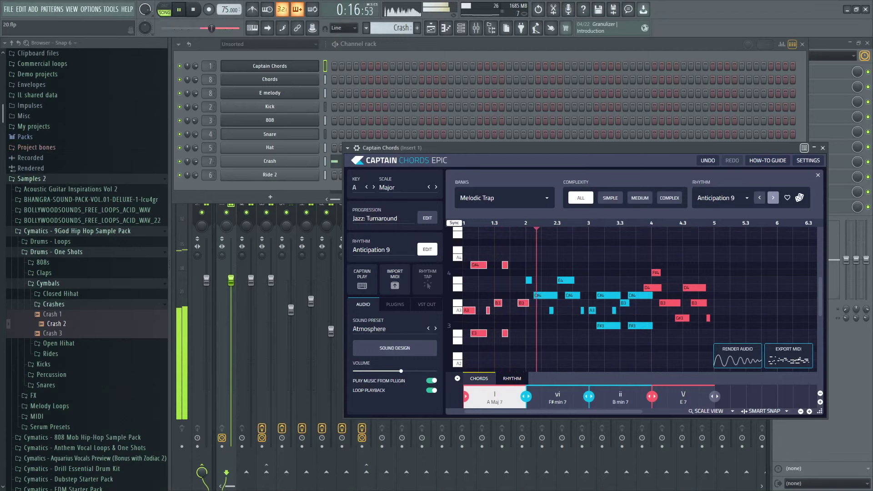
pyautogui.click(773, 197)
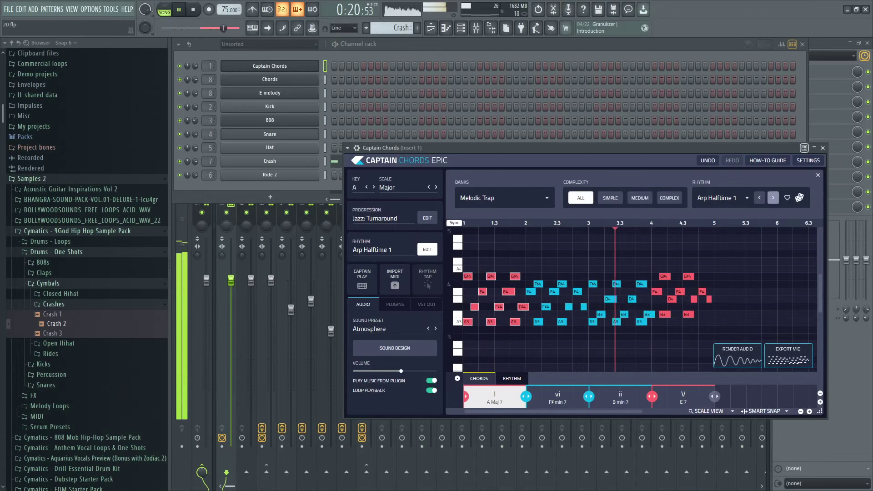
pyautogui.click(772, 197)
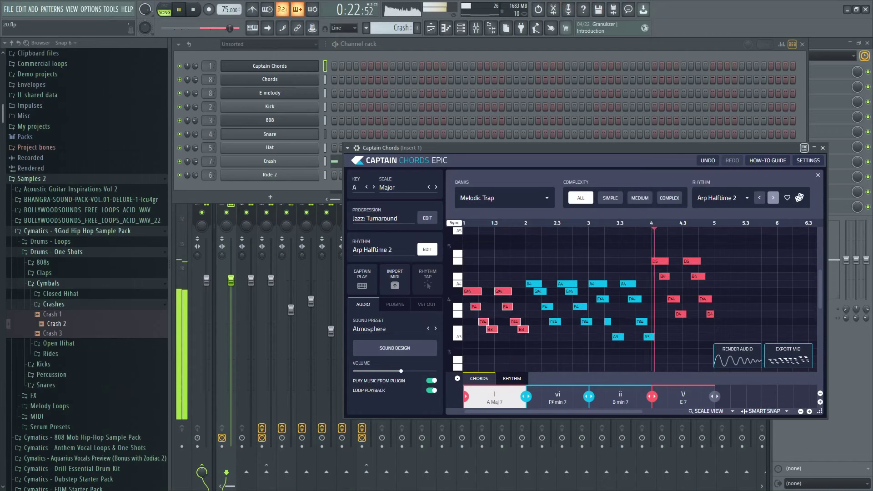
pyautogui.click(723, 198)
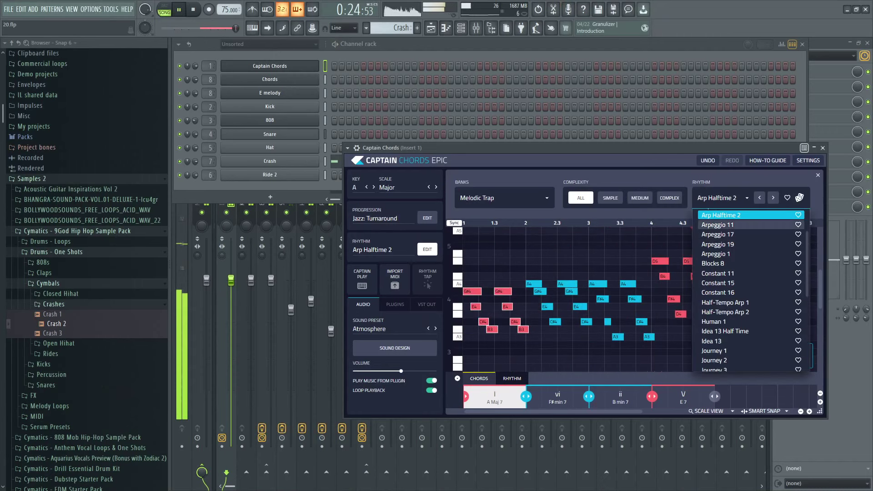
pyautogui.click(718, 273)
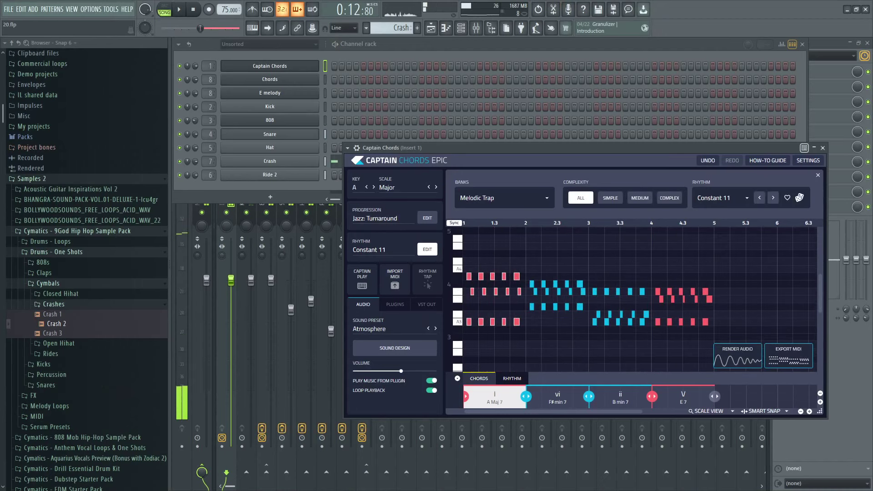
# Audition the Rock bank's chord rhythms 1/4 Notes, 1/8 Notes, Action and Addiction.
pyautogui.press('space')
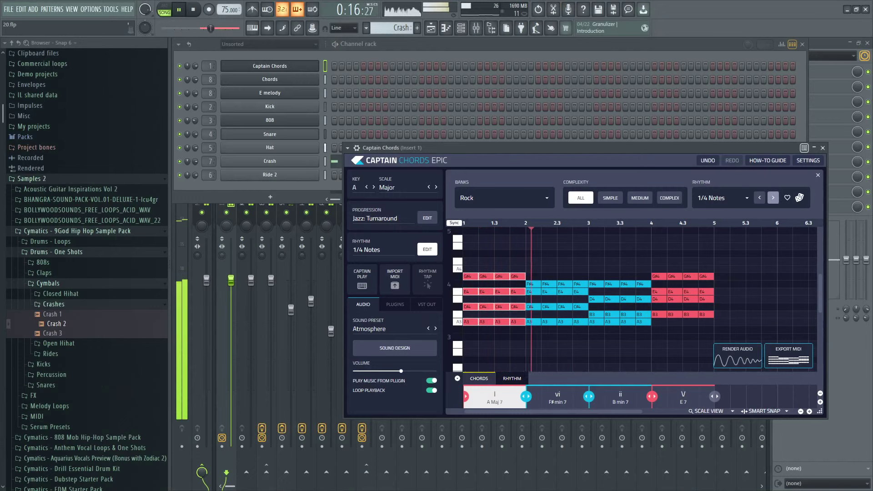
pyautogui.click(773, 198)
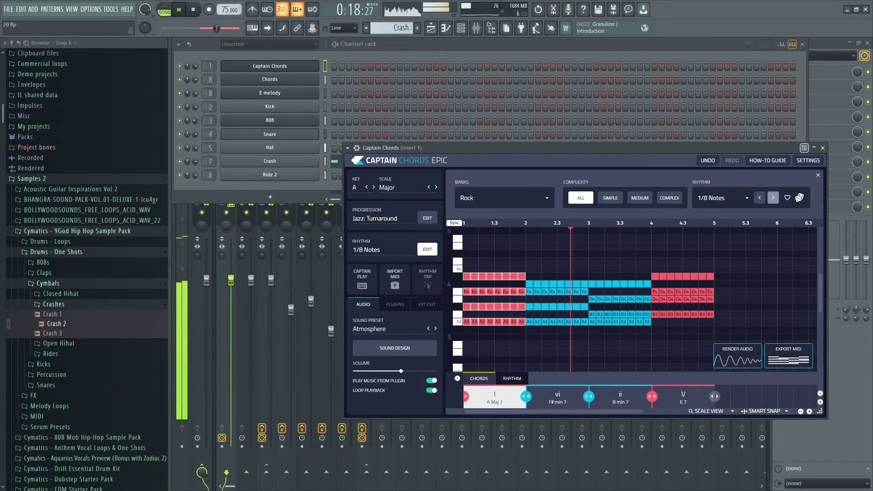
pyautogui.click(773, 198)
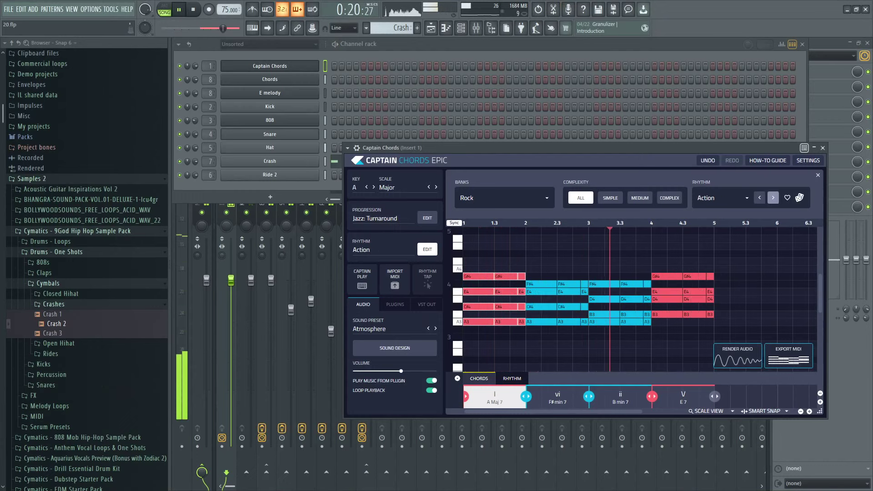
pyautogui.click(772, 197)
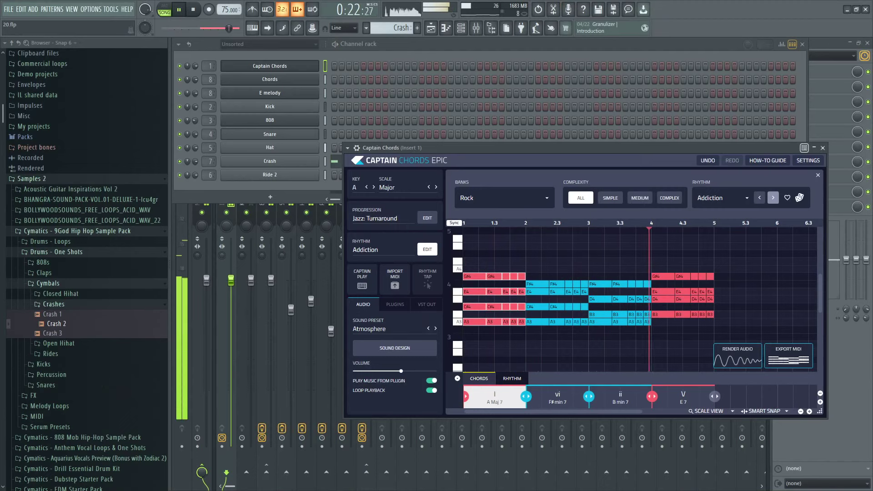
# Try the Neo Soul bank's Lo-fi Complex 10 and Lo-fi Complex 11 rhythms on the chords.
pyautogui.click(746, 198)
pyautogui.click(799, 197)
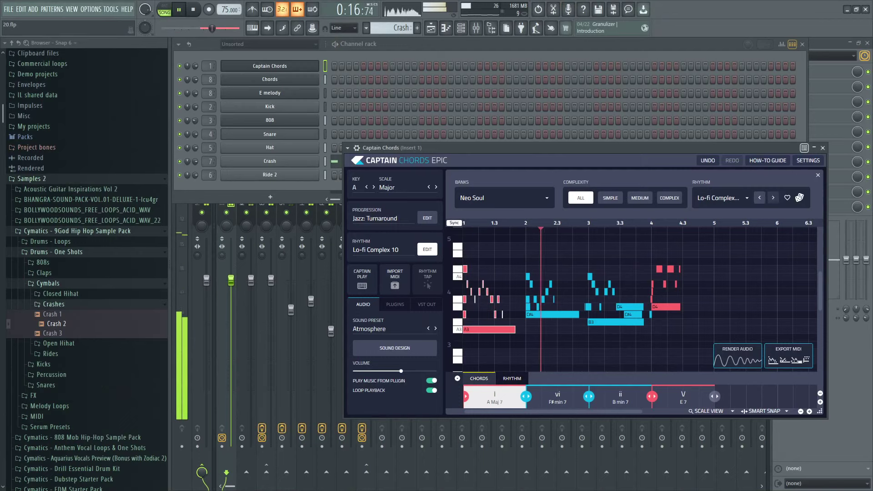
pyautogui.click(773, 198)
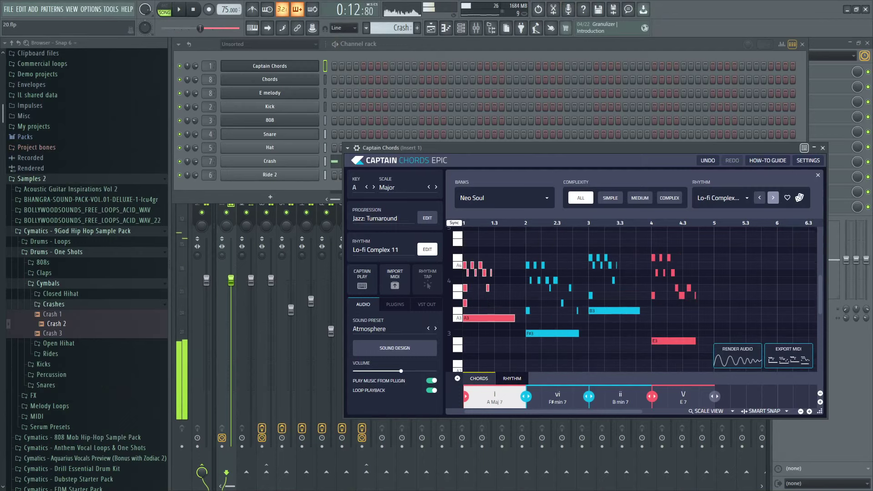
pyautogui.click(799, 197)
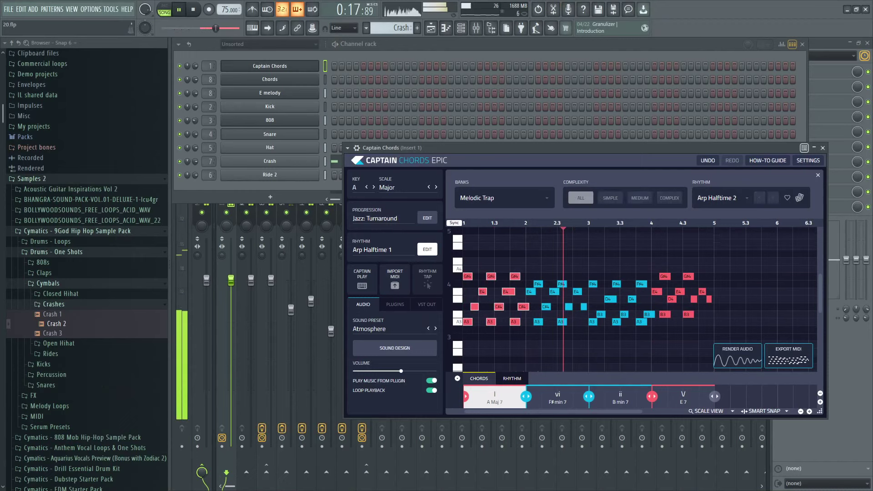
# Step through the Melodic Trap arpeggio rhythms and apply the Texture 4 rhythm to the chords.
pyautogui.click(772, 197)
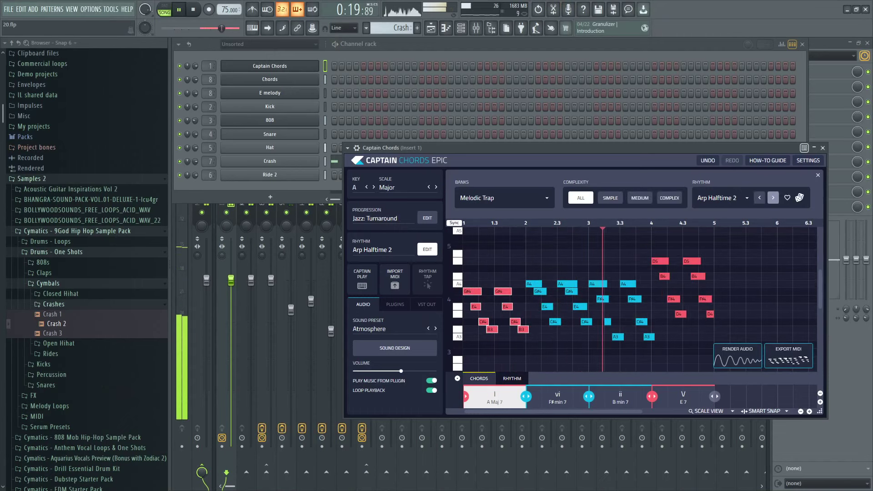
pyautogui.click(773, 197)
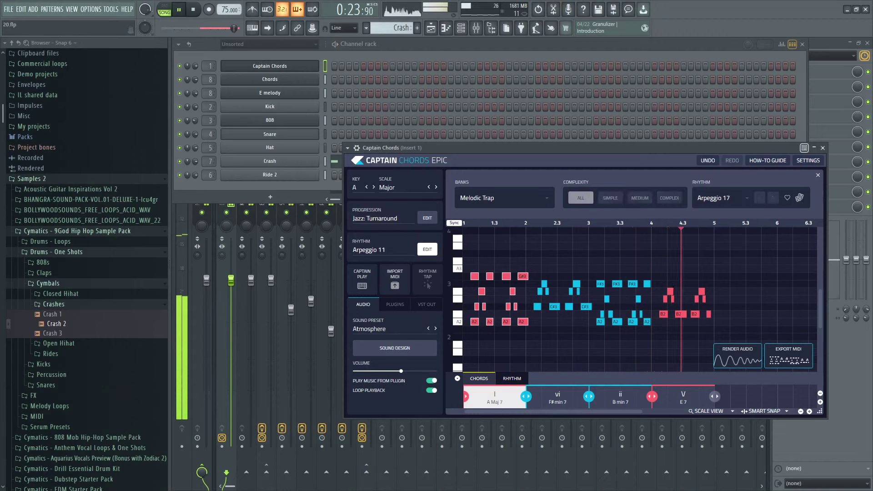
pyautogui.click(759, 198)
pyautogui.click(747, 198)
pyautogui.click(718, 218)
pyautogui.press('space')
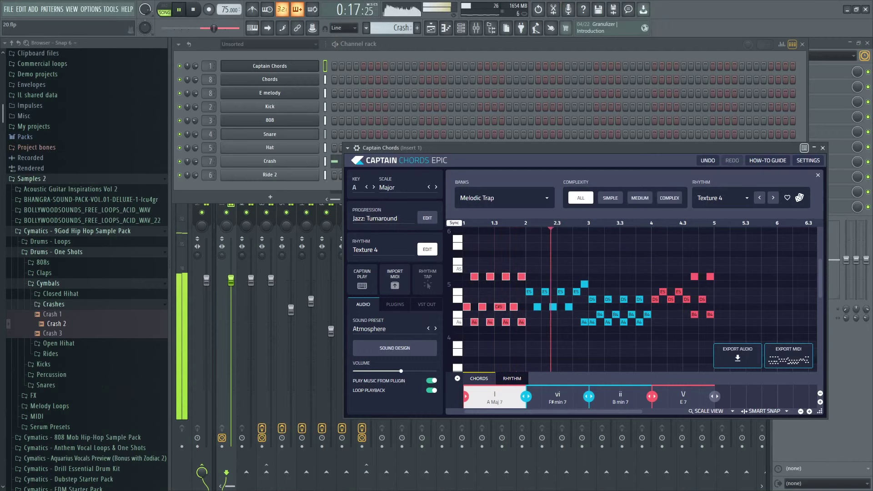
# Change the second chord to A 6 and lower all the chords by one octave.
pyautogui.press('space')
pyautogui.click(682, 395)
pyautogui.press('space')
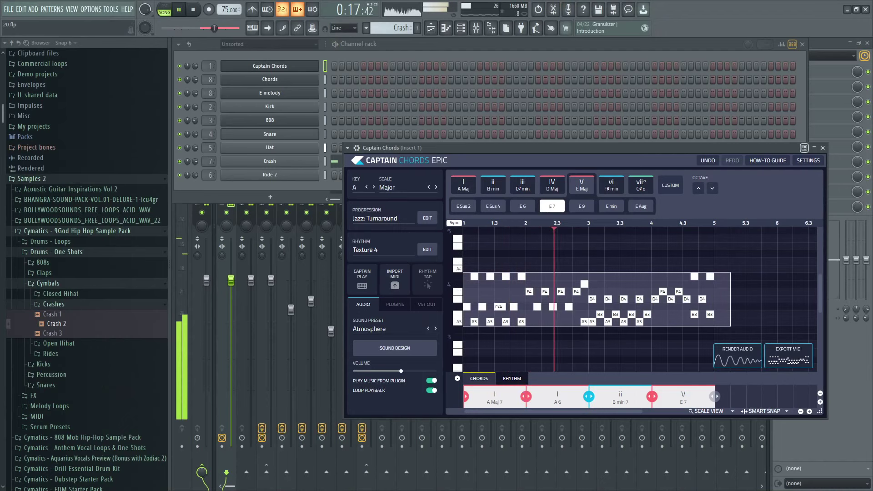
# Place the Texture 4 chord pattern on playlist Track 1 at bar 5, with the drums and 808 split onto Tracks 4 to 9.
pyautogui.press('space')
pyautogui.press('space')
pyautogui.press('F5')
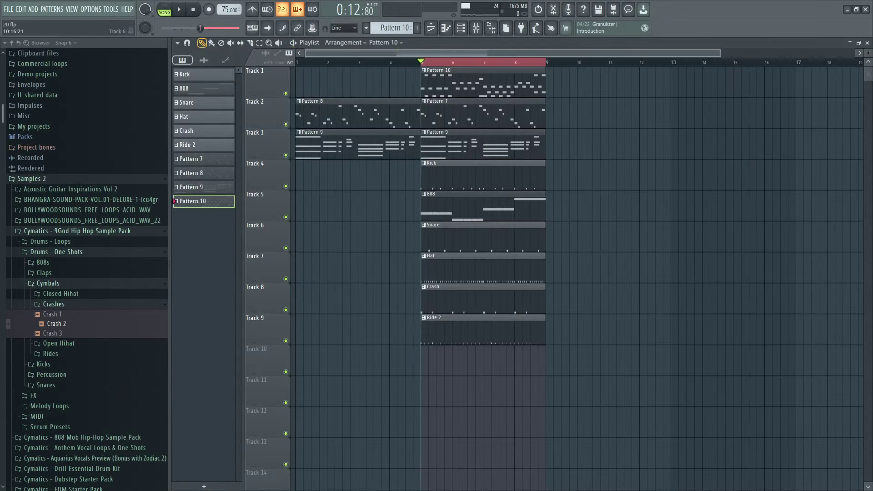
pyautogui.press('F6')
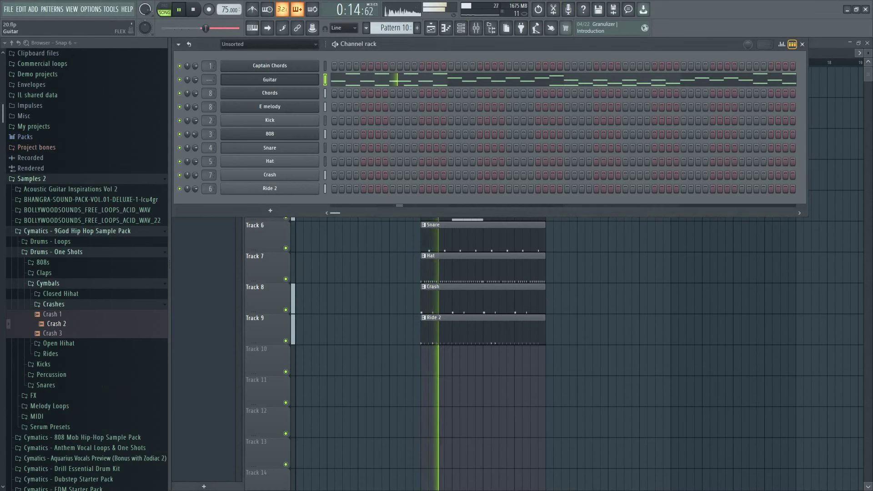
# Load FLEX's Bright Humbucker AC15 preset from Essential Guitars on the Guitar channel and route the channel to mixer track 8.
pyautogui.click(270, 80)
pyautogui.press('space')
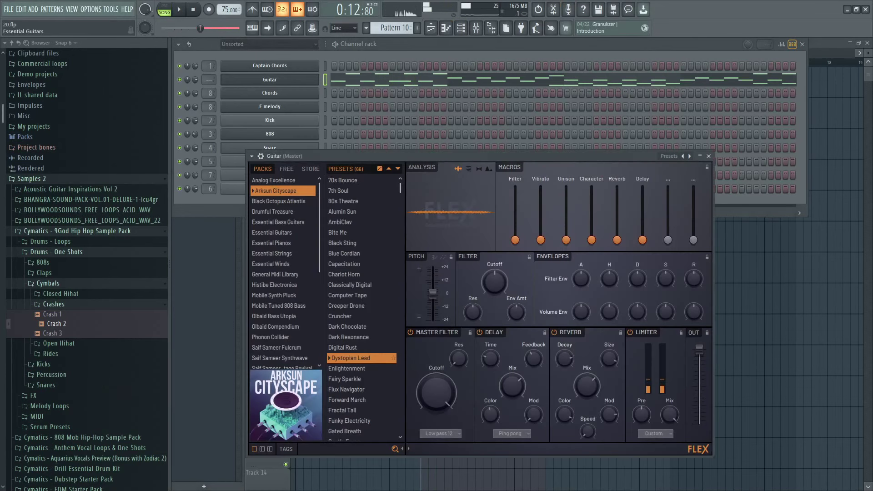
pyautogui.click(275, 233)
pyautogui.press('space')
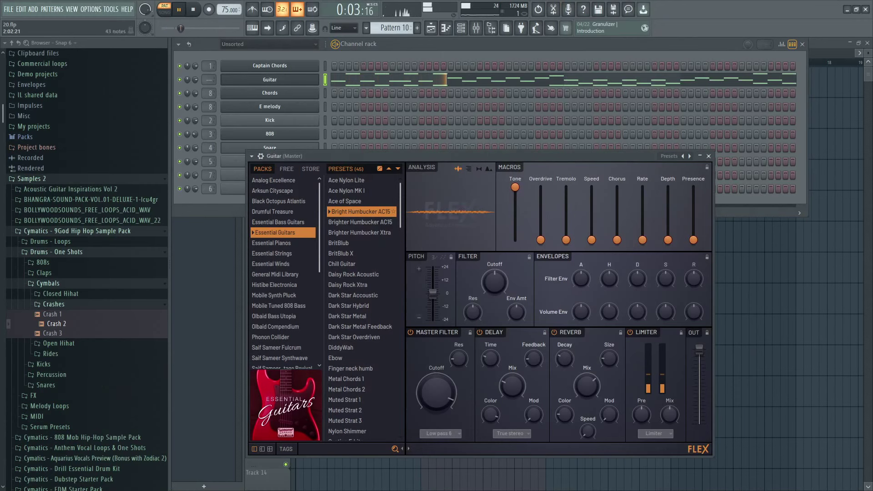
pyautogui.press('space')
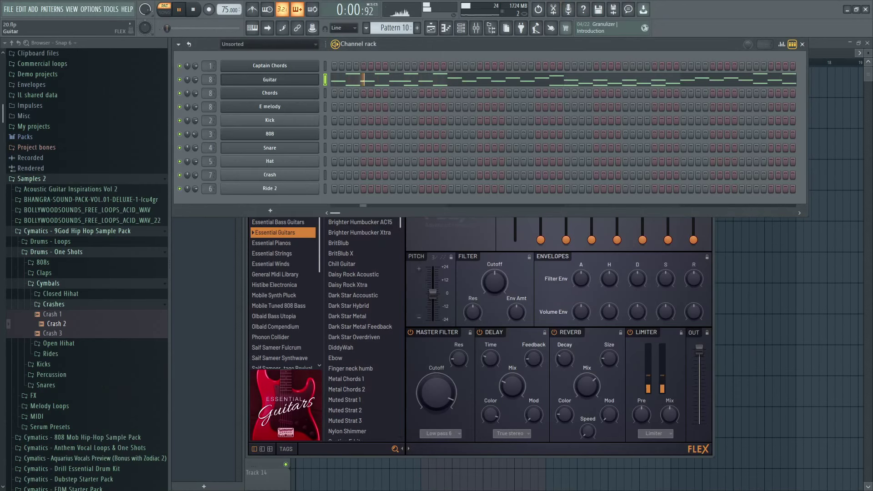
pyautogui.press('F9')
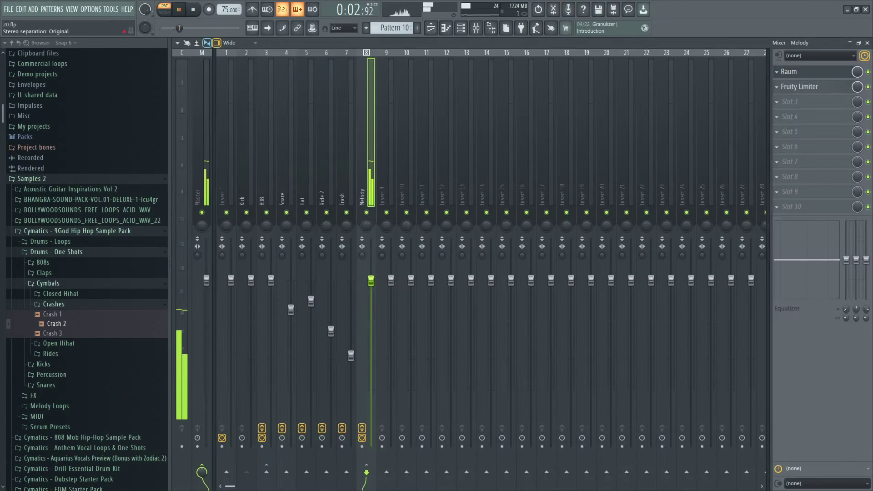
# Load FLEX's Brighter Humbucker Xtra preset on the Guitar channel and play its piano roll notes within the song.
pyautogui.press('l')
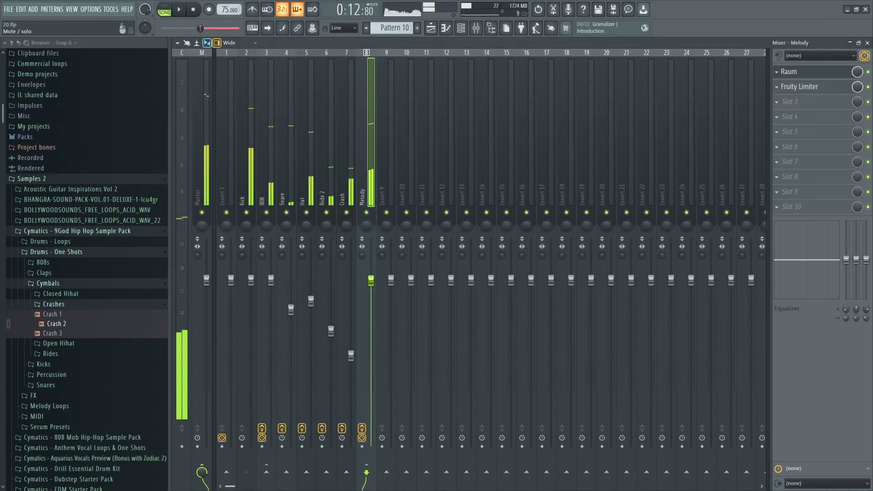
pyautogui.press('F6')
pyautogui.press('l')
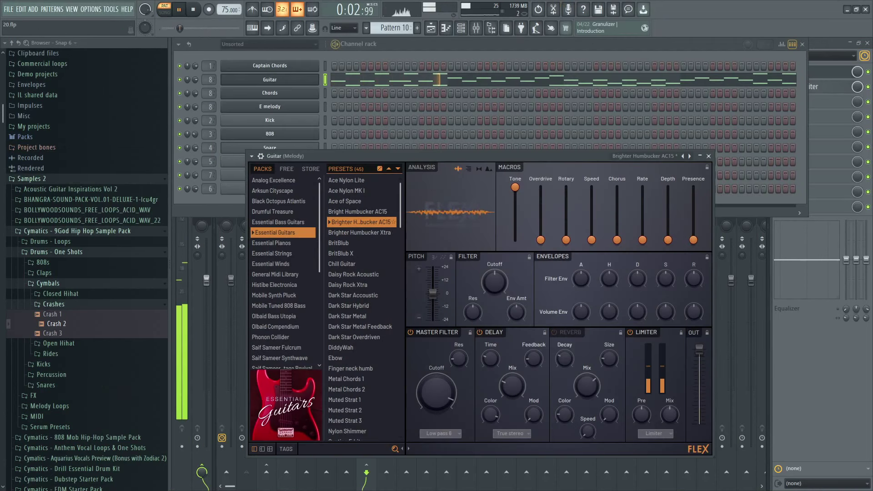
pyautogui.click(359, 232)
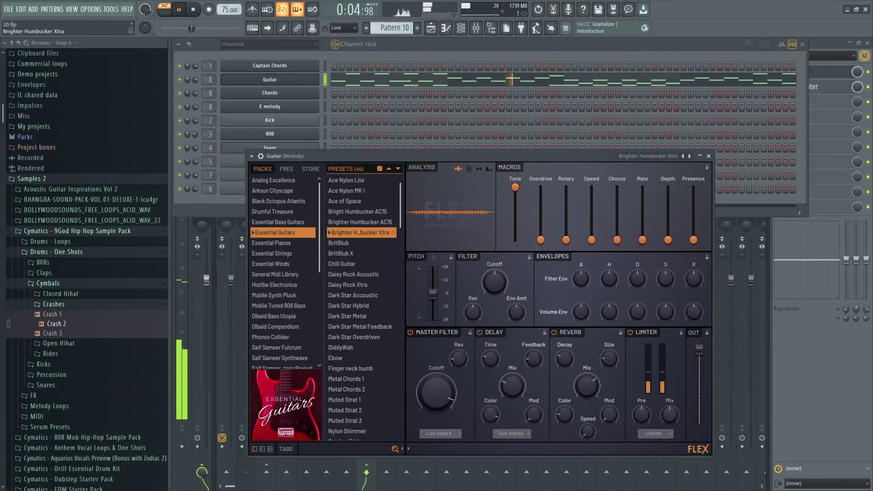
pyautogui.press('space')
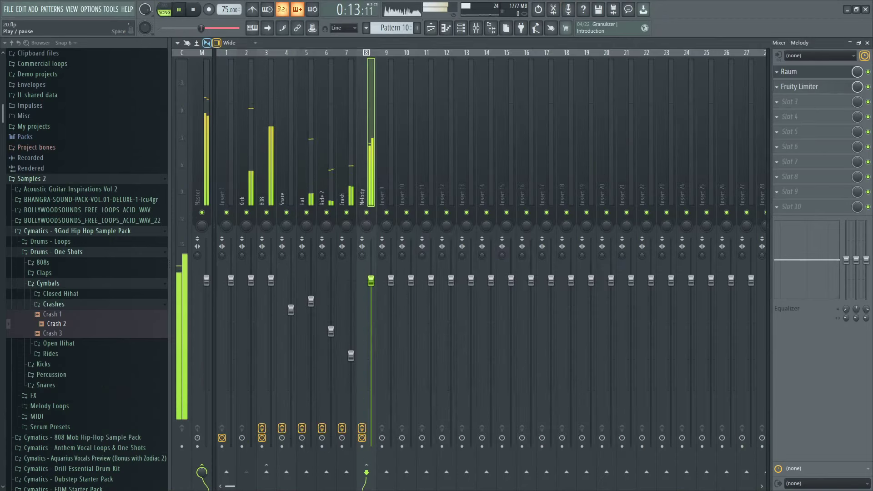
pyautogui.click(460, 28)
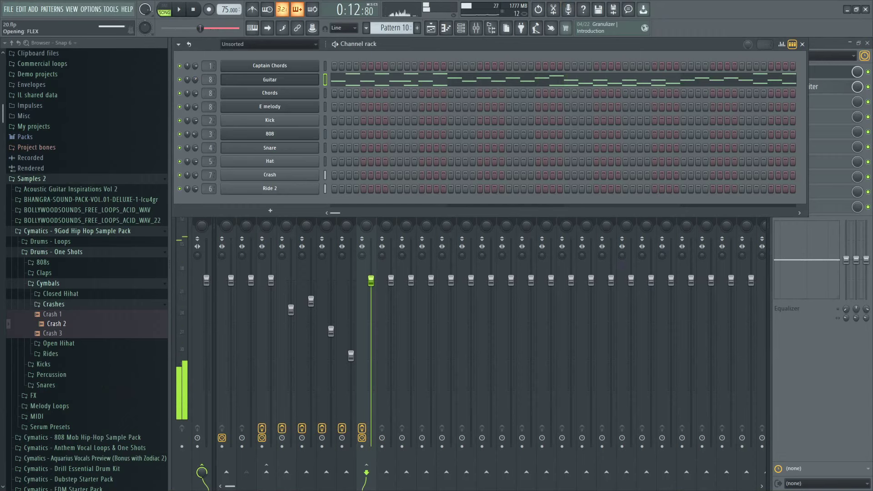
pyautogui.press('F7')
pyautogui.press('space')
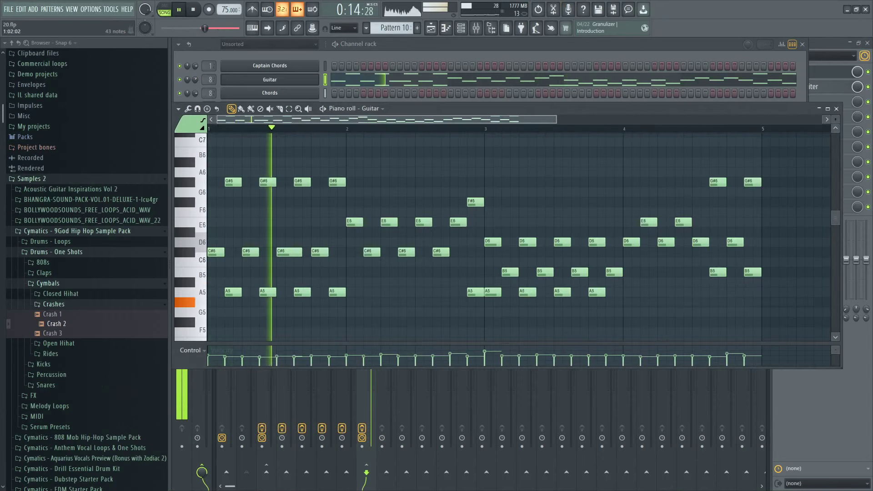
pyautogui.press('space')
# Give Guitar, Chords and E melody their own mixer tracks 8 to 10, routed into the Melody bus, and solo E melody.
pyautogui.press('F9')
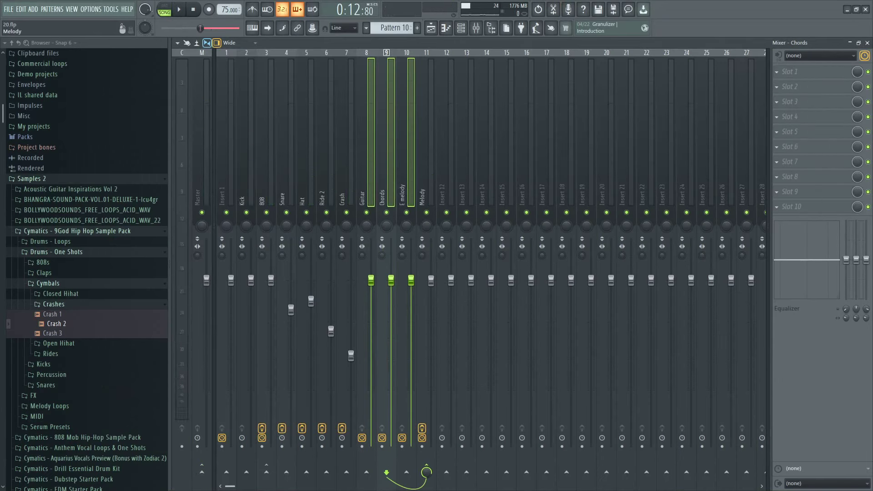
pyautogui.press('space')
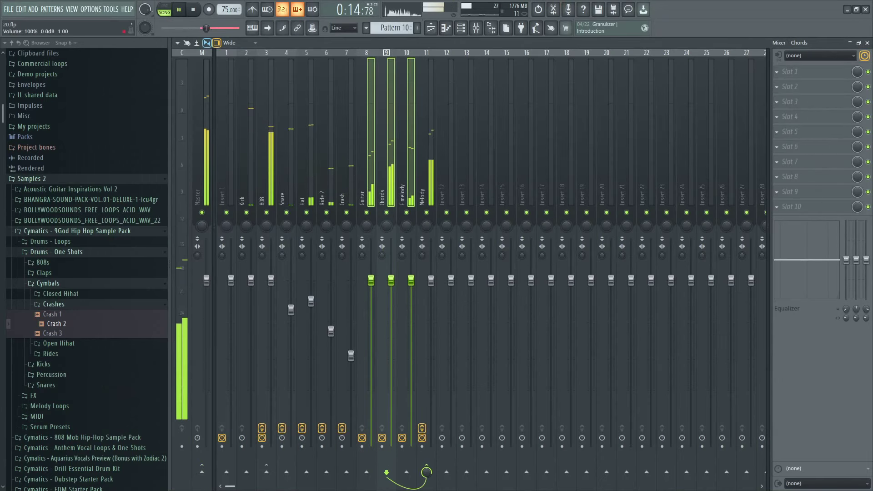
pyautogui.rightClick(407, 212)
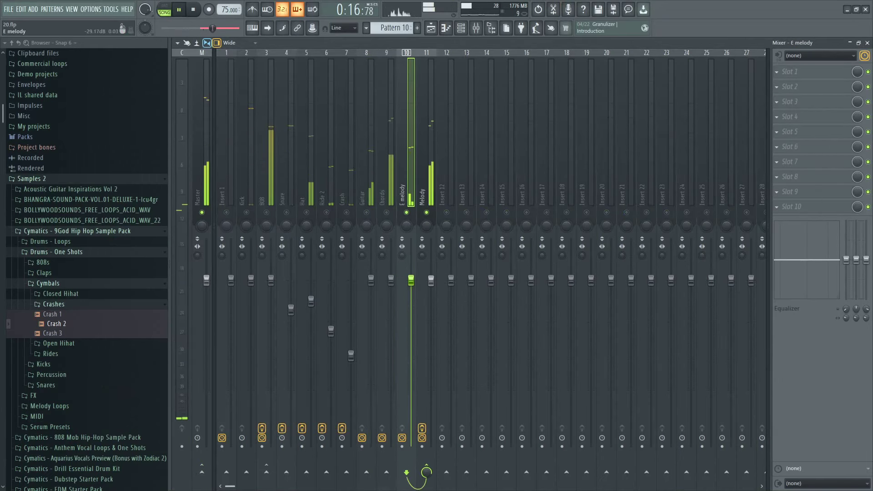
pyautogui.press('Left')
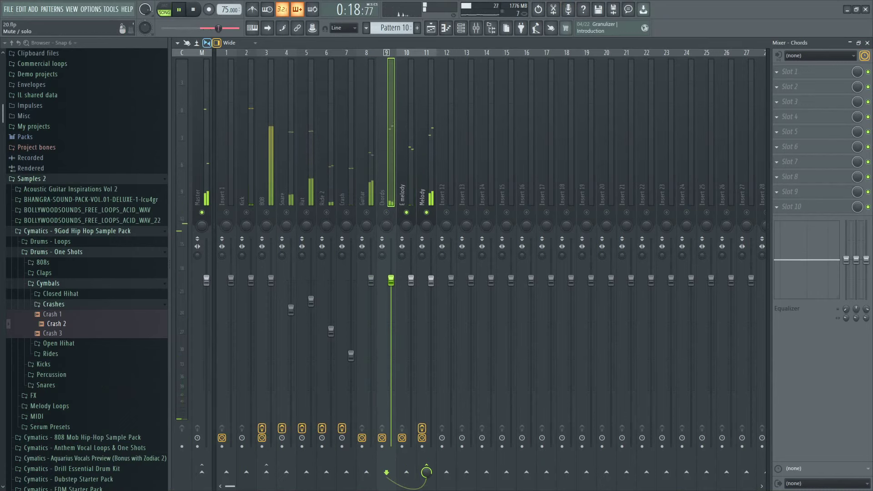
pyautogui.press('Left')
# Add ShaperBox2 to the Guitar mixer track with the deeper sine-wave pan curve and lower the Guitar fader.
pyautogui.press('space')
pyautogui.press('space')
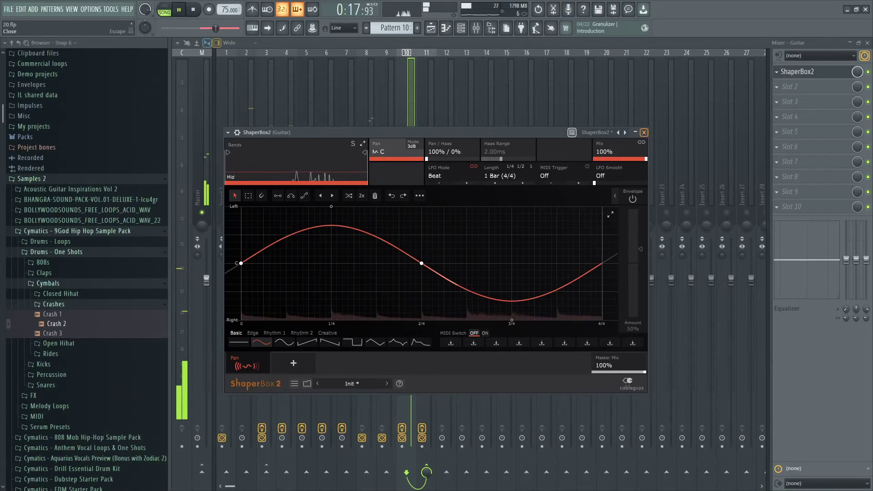
pyautogui.click(284, 342)
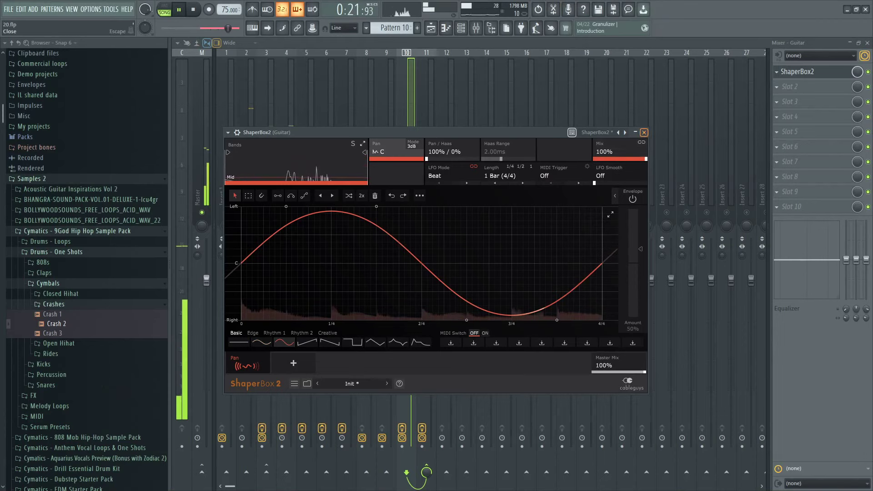
pyautogui.click(644, 133)
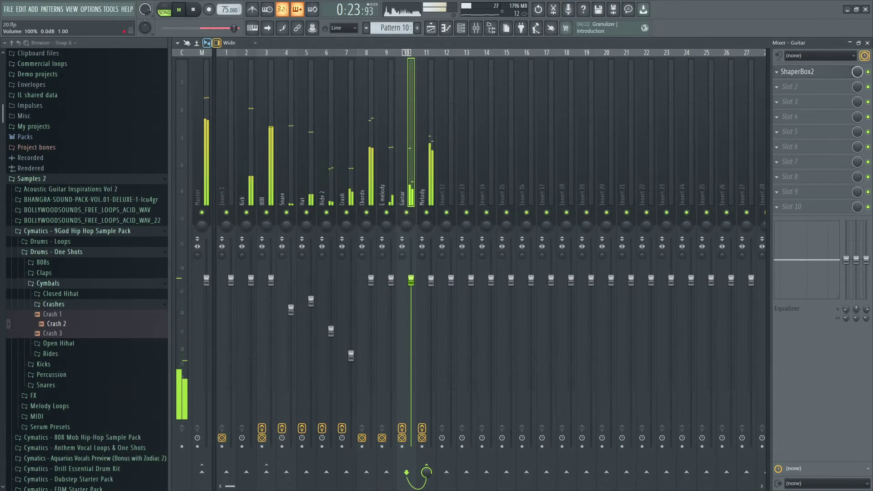
pyautogui.moveTo(411, 279); pyautogui.dragTo(411, 319)
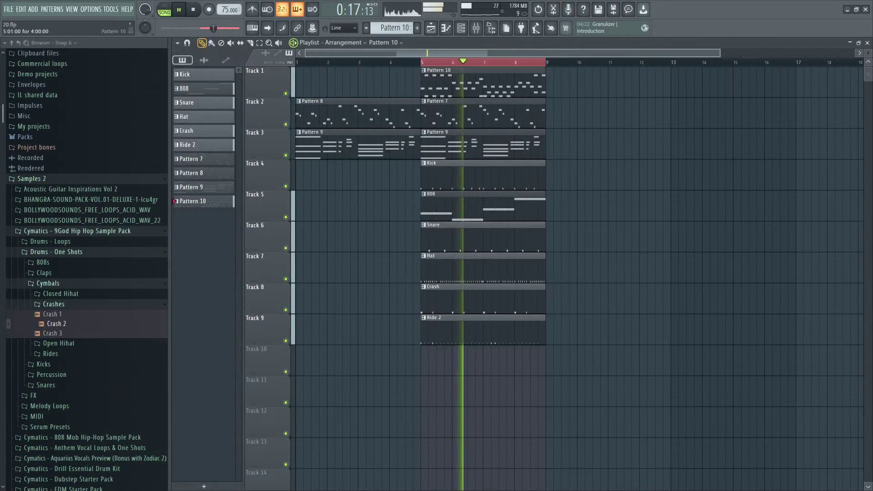
# Duplicate the playlist clips to extend the arrangement past bar 25, with a thinned-out section over bars 13 to 20.
pyautogui.press('F5')
pyautogui.moveTo(591, 404); pyautogui.dragTo(292, 73)
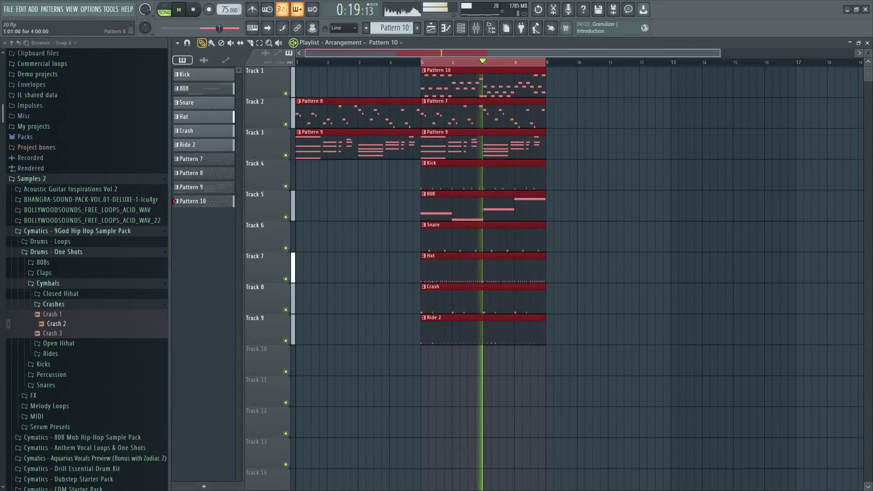
pyautogui.hotkey('ctrl', 'd')
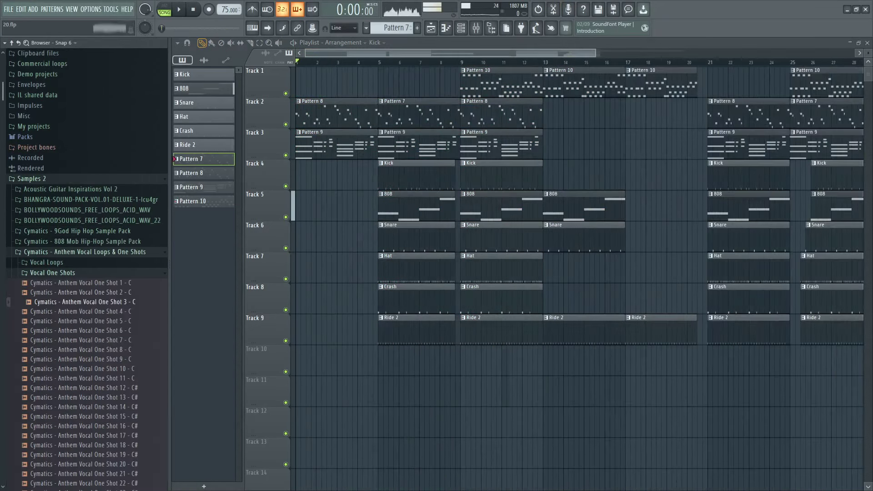
# Audition the Cymatics Anthem Vocal One Shots and choose Anthem Vocal One Shot 10 - C for the vocal chop.
pyautogui.press('Down')
pyautogui.press('Down')
pyautogui.press('Down')
pyautogui.press('Down')
pyautogui.press('Down')
pyautogui.press('Down')
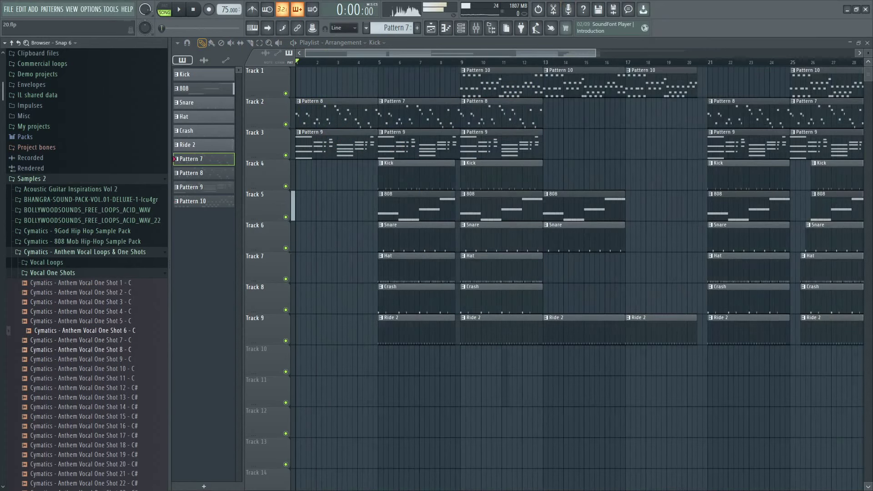
pyautogui.press('Down')
pyautogui.press('Down')
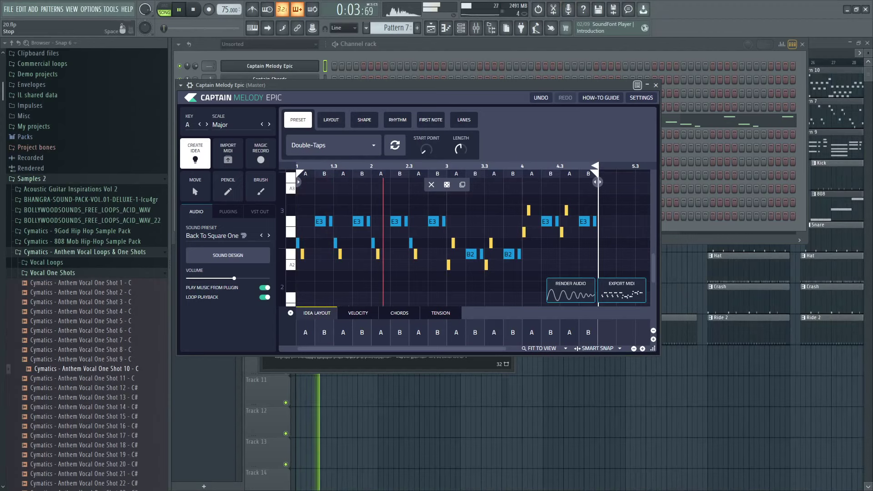
# Thin out the Double-Taps melody in Captain Melody Epic by adjusting the rhythm's density, rests and note length for the vocal chop.
pyautogui.press('space')
pyautogui.click(397, 120)
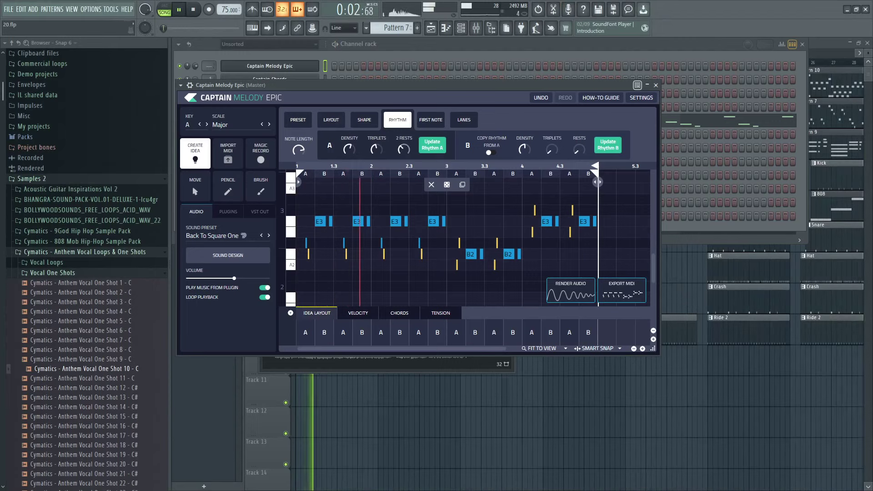
pyautogui.press('space')
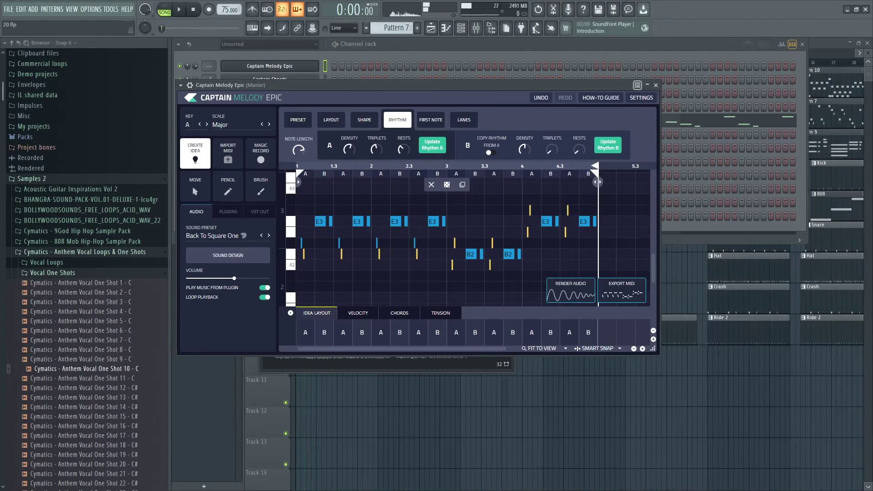
pyautogui.moveTo(349, 149); pyautogui.dragTo(348, 157)
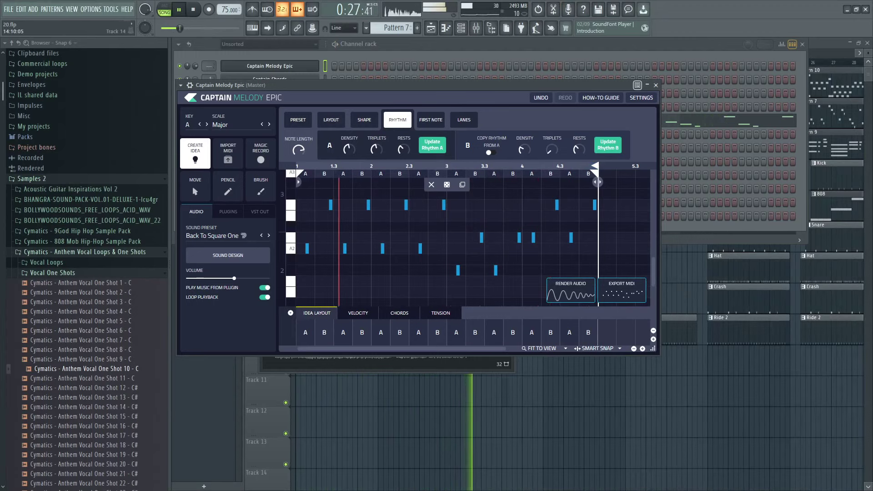
pyautogui.moveTo(299, 149)
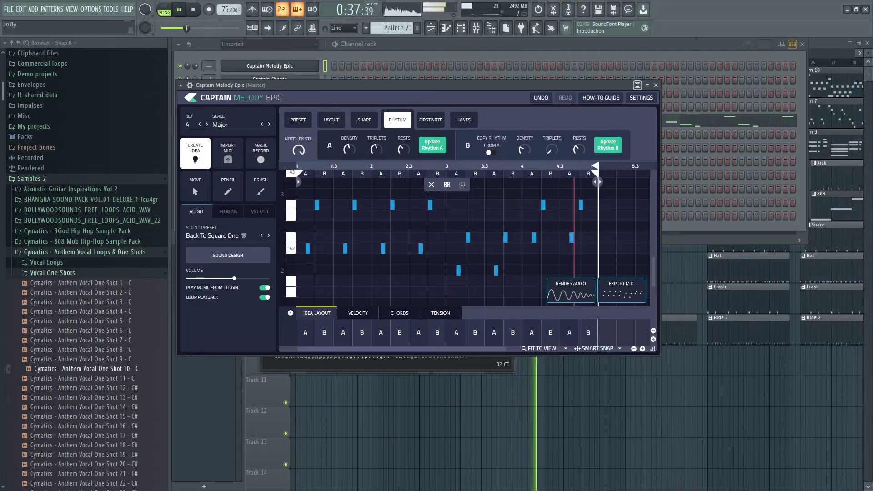
pyautogui.press('space')
pyautogui.hotkey('ctrl', 'z')
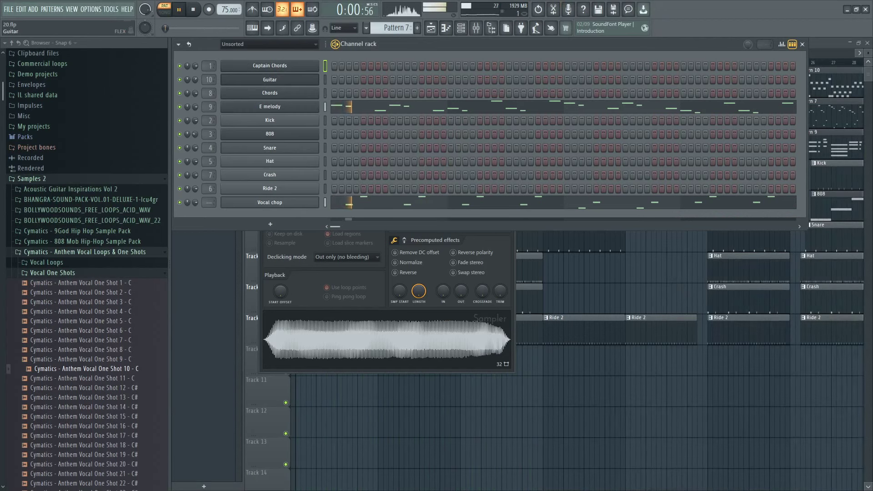
# Move the Vocal chop mixer track to position 11 ahead of the Melody bus and lower its fader.
pyautogui.press('space')
pyautogui.press('F9')
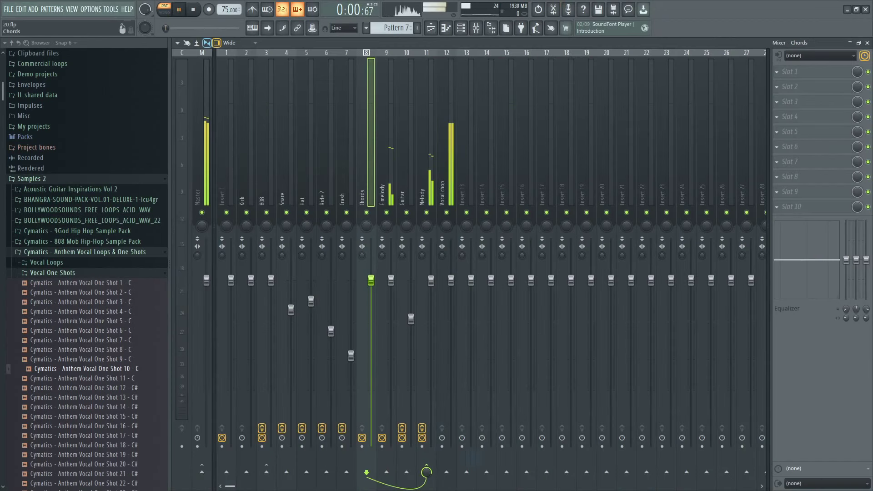
pyautogui.click(450, 136)
pyautogui.hotkey('alt', 'Left')
pyautogui.press('space')
pyautogui.moveTo(430, 280); pyautogui.dragTo(430, 366)
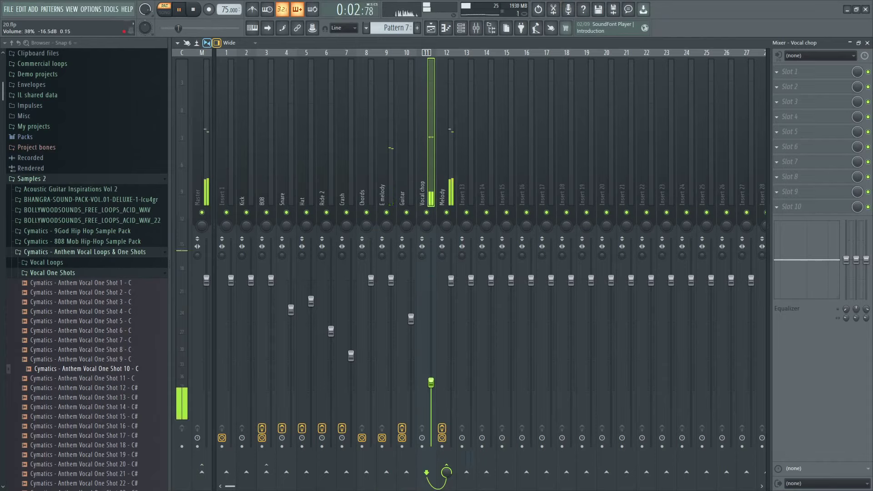
pyautogui.moveTo(430, 383); pyautogui.dragTo(431, 361)
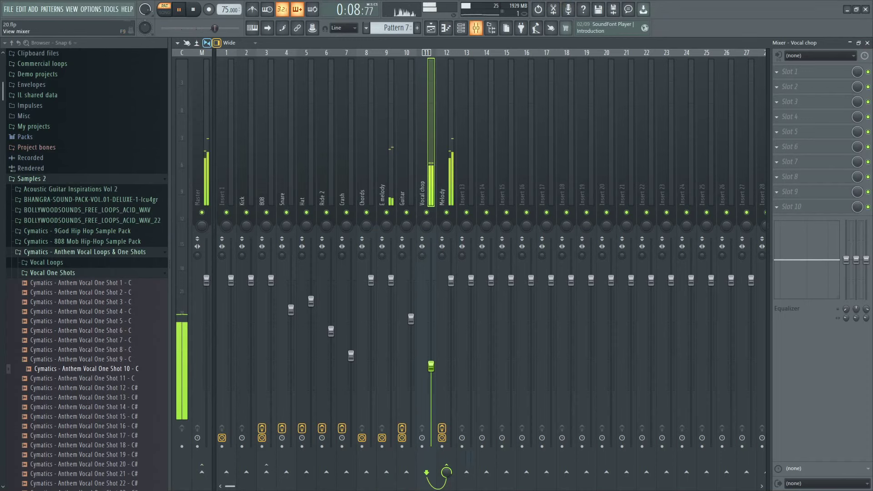
# Shape the Vocal chop sampler's volume envelope, with decay and release times at 0%.
pyautogui.click(460, 28)
pyautogui.click(269, 202)
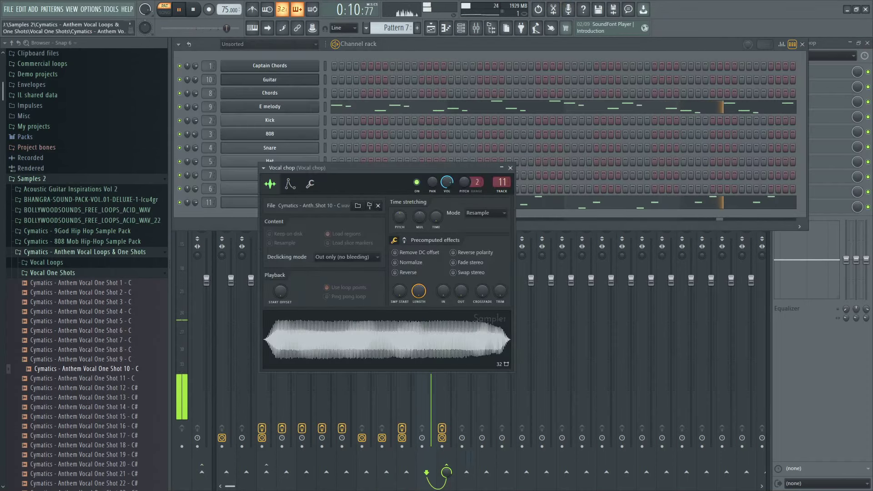
pyautogui.click(290, 184)
pyautogui.moveTo(288, 273); pyautogui.dragTo(303, 252)
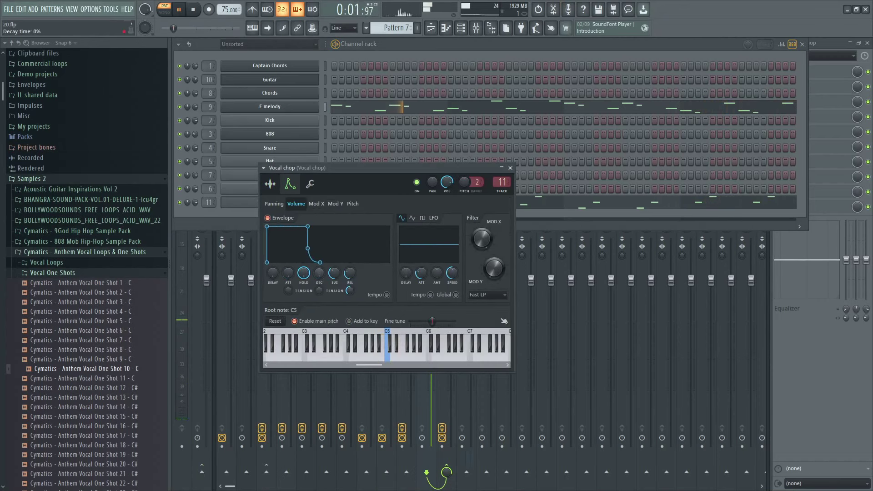
pyautogui.moveTo(350, 272); pyautogui.dragTo(349, 291)
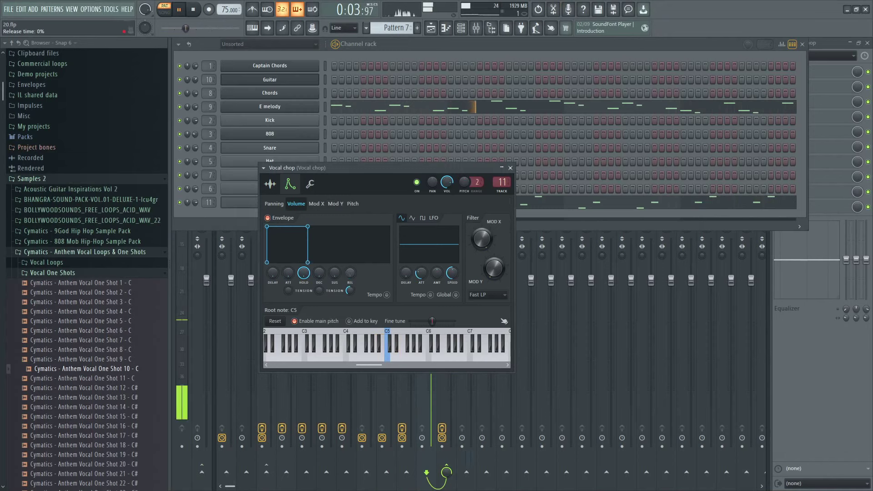
# Enable portamento and mono mode on the Vocal chop channel and set the portamento time to 0:06.
pyautogui.click(310, 183)
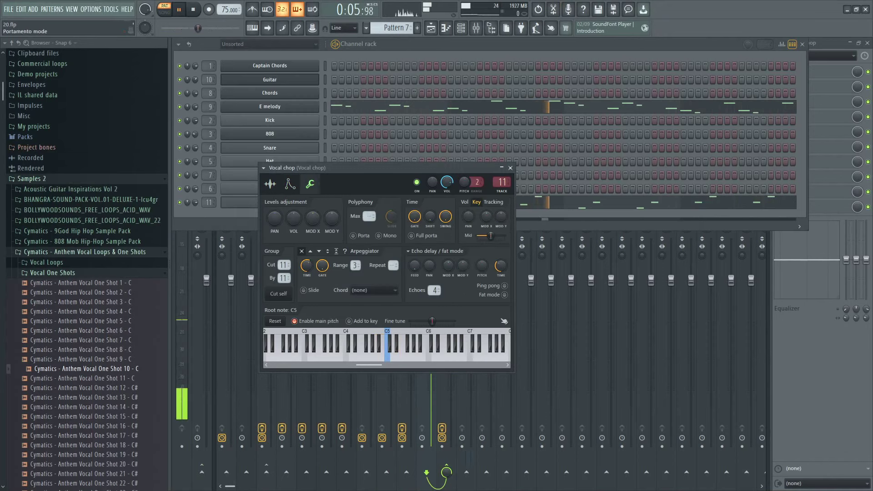
pyautogui.click(378, 235)
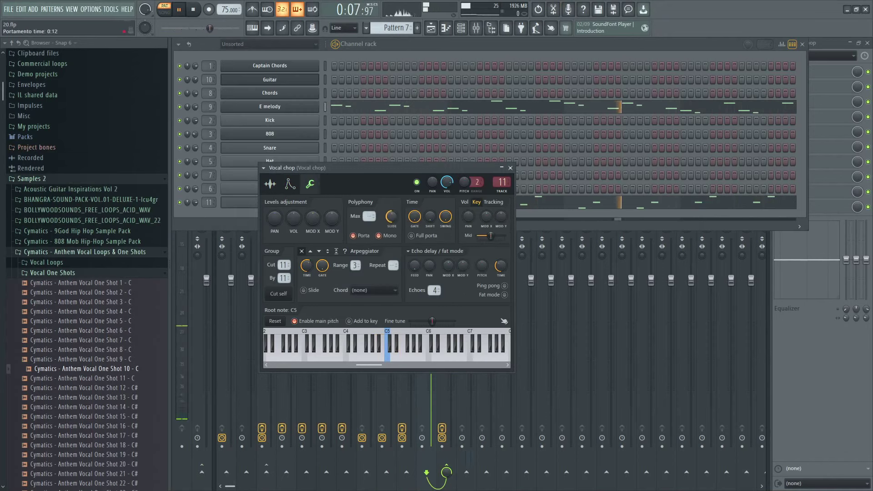
pyautogui.moveTo(391, 217); pyautogui.dragTo(390, 227)
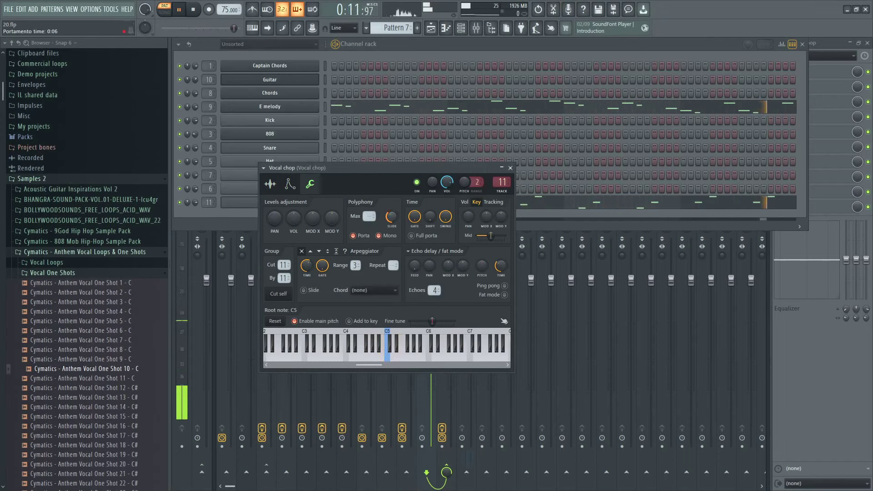
pyautogui.press('space')
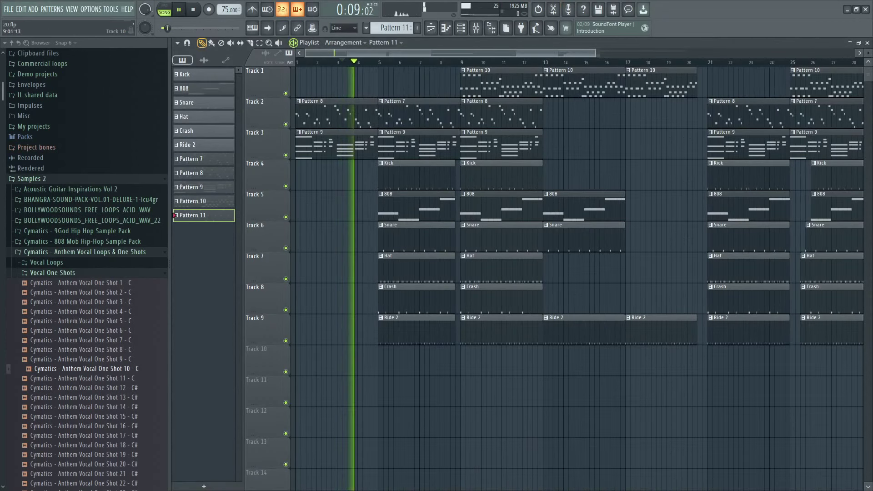
# Place Pattern 11 on playlist Track 10 at bars 13 and 17 and play the song from bar 12.
pyautogui.click(550, 359)
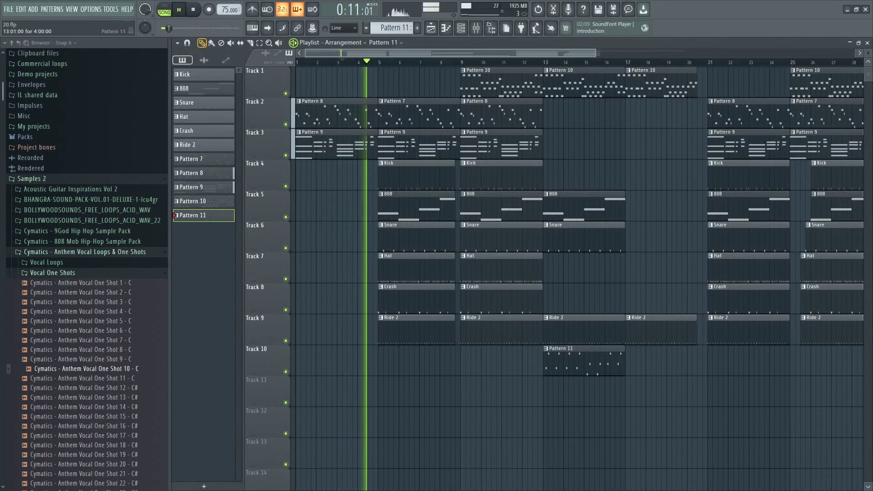
pyautogui.click(632, 359)
pyautogui.click(533, 61)
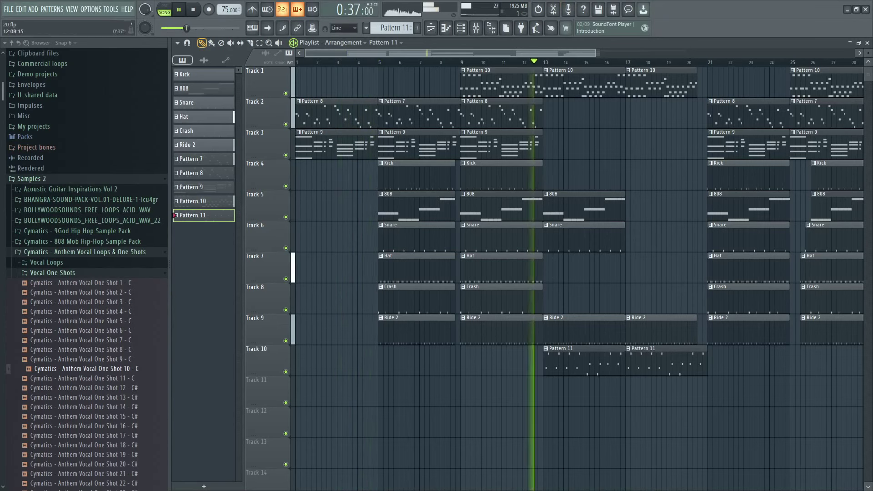
# Adjust the Vocal chop mixer track's fader during playback, ending slightly above its starting level.
pyautogui.scroll(2, 655, 236)
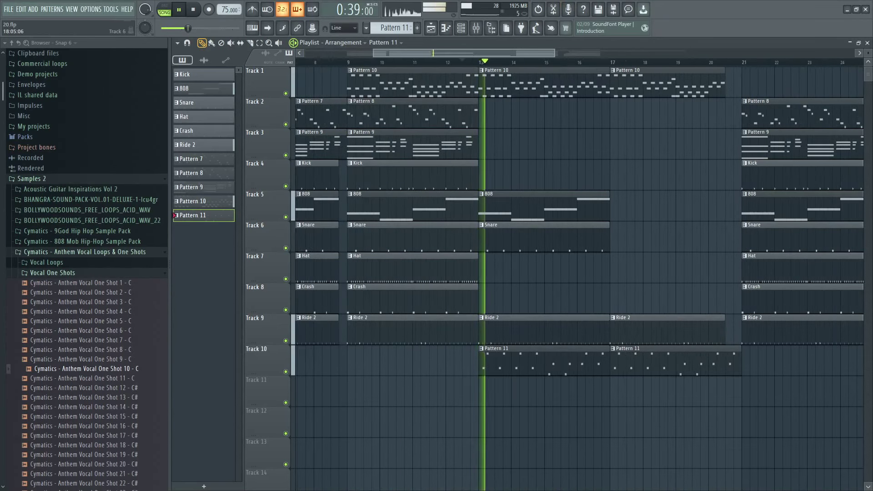
pyautogui.press('F9')
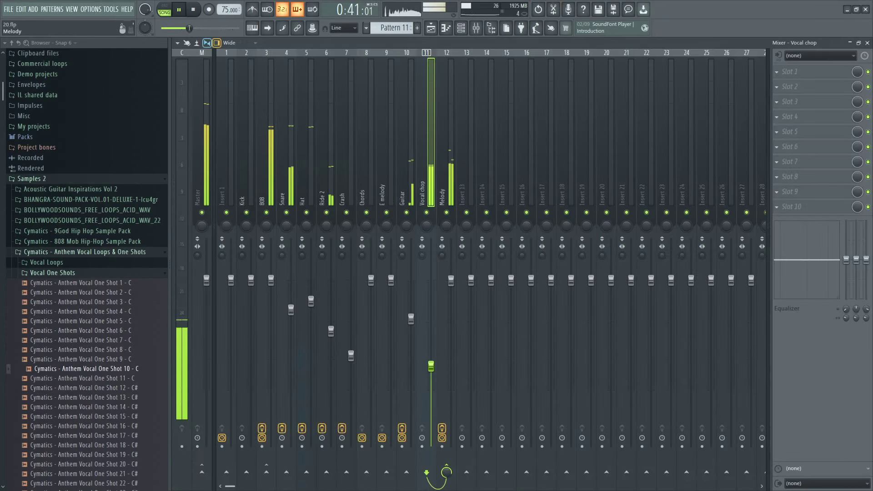
pyautogui.moveTo(431, 366); pyautogui.dragTo(431, 372)
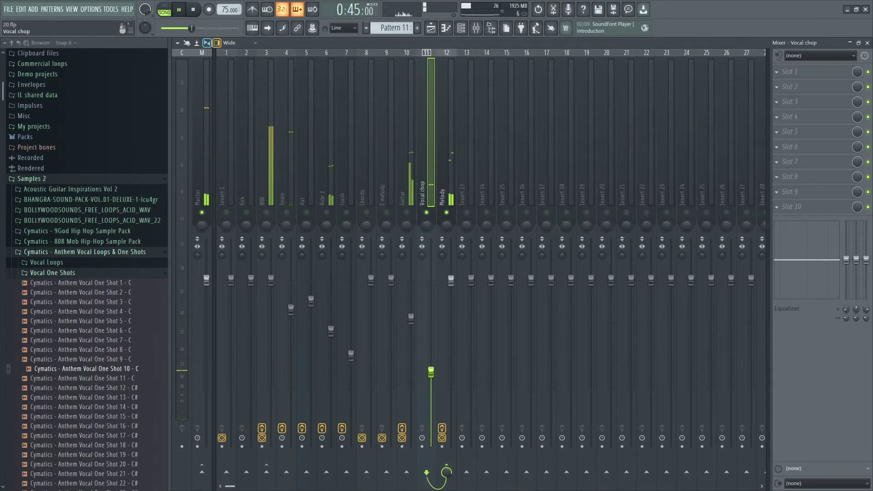
pyautogui.moveTo(431, 372); pyautogui.dragTo(431, 357)
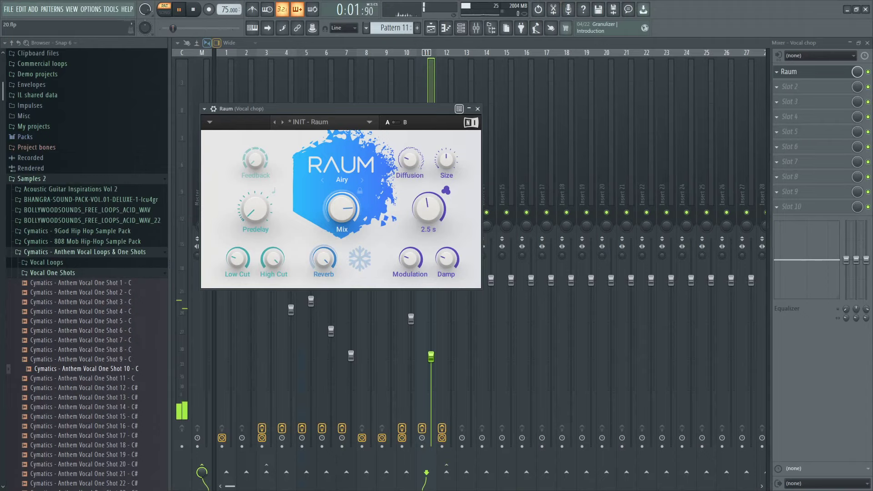
# Set the decay time of the Raum reverb on the Vocal chop track to 3.5 s and close the plugin.
pyautogui.scroll(2, 428, 209)
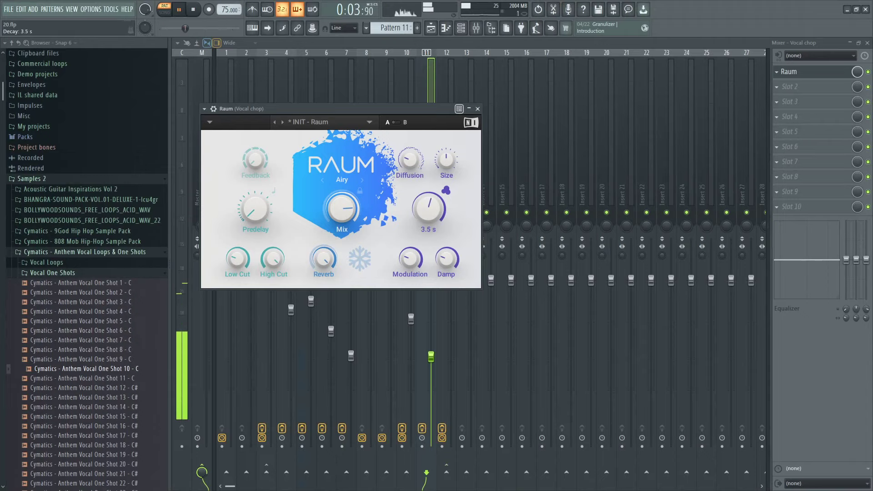
pyautogui.click(477, 109)
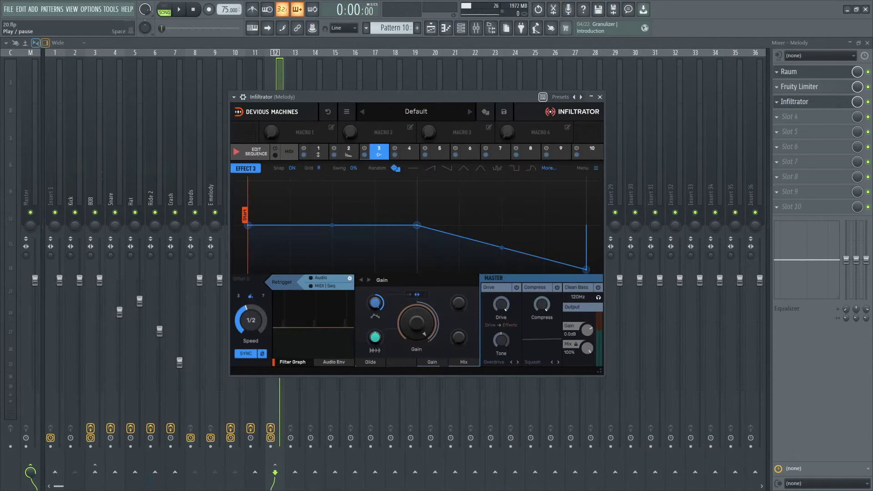
# Play the song and review Infiltrator's step sequence and its Pitch Shift and Gain effects on the Melody bus.
pyautogui.press('space')
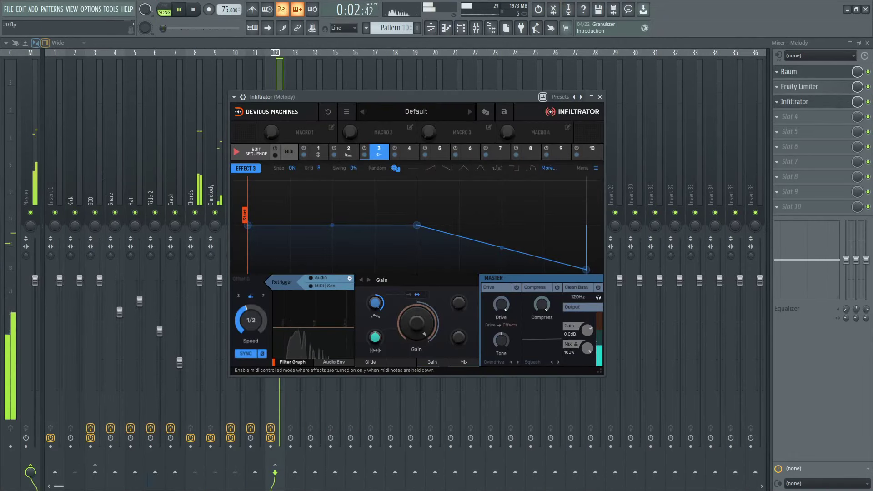
pyautogui.click(256, 152)
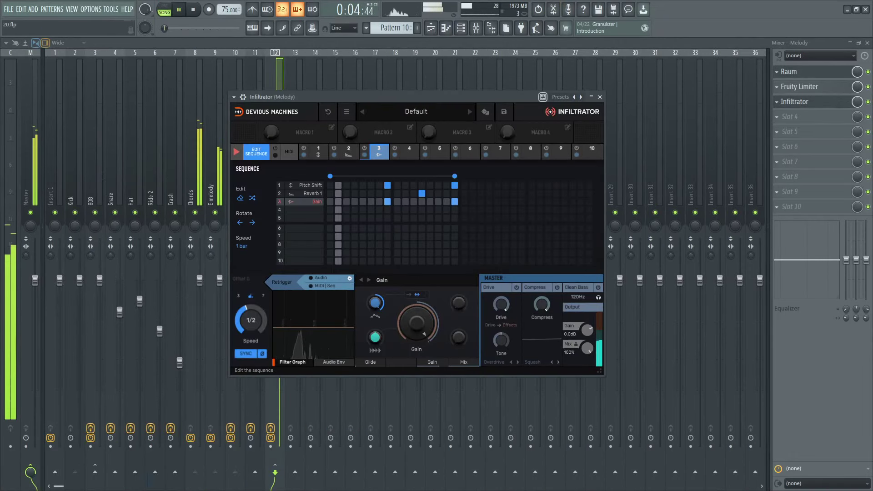
pyautogui.click(318, 151)
pyautogui.click(379, 151)
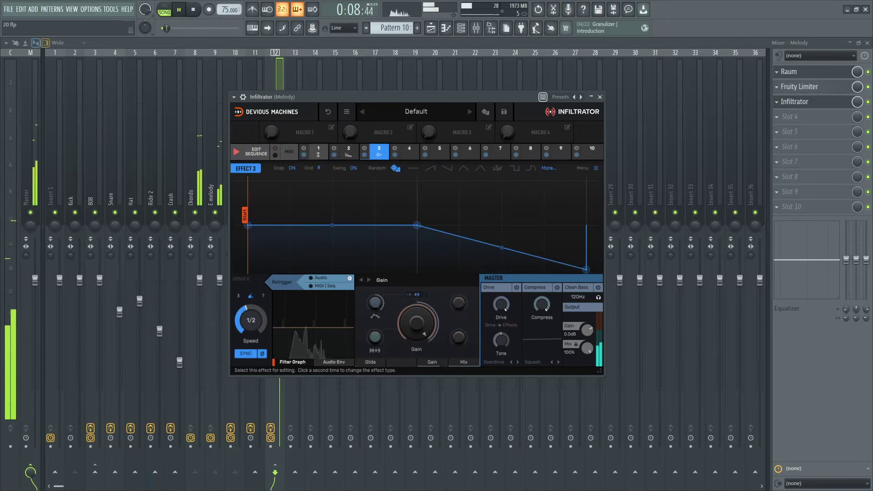
pyautogui.click(318, 152)
pyautogui.click(256, 152)
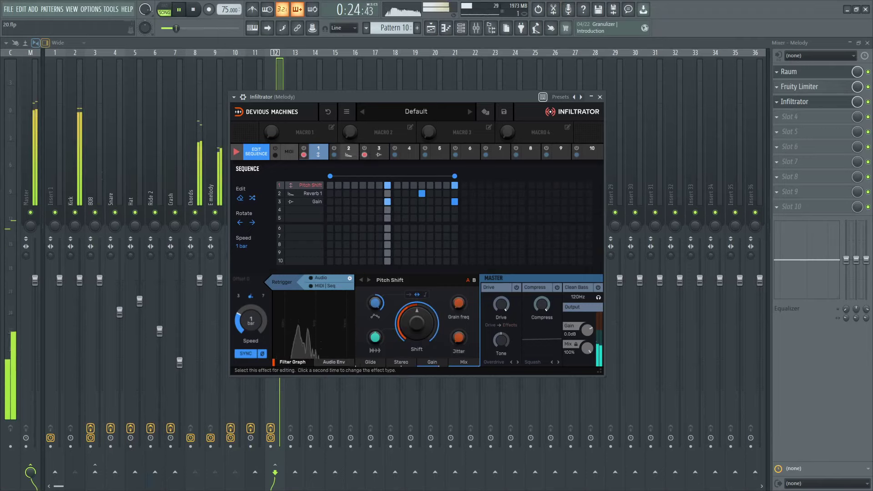
pyautogui.press('space')
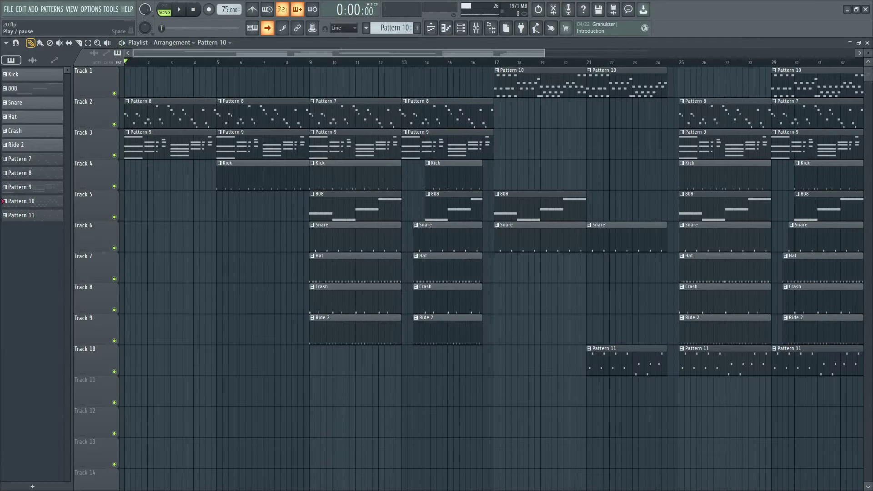
# Play the full playlist arrangement from bar 1 with slightly taller tracks.
pyautogui.press('space')
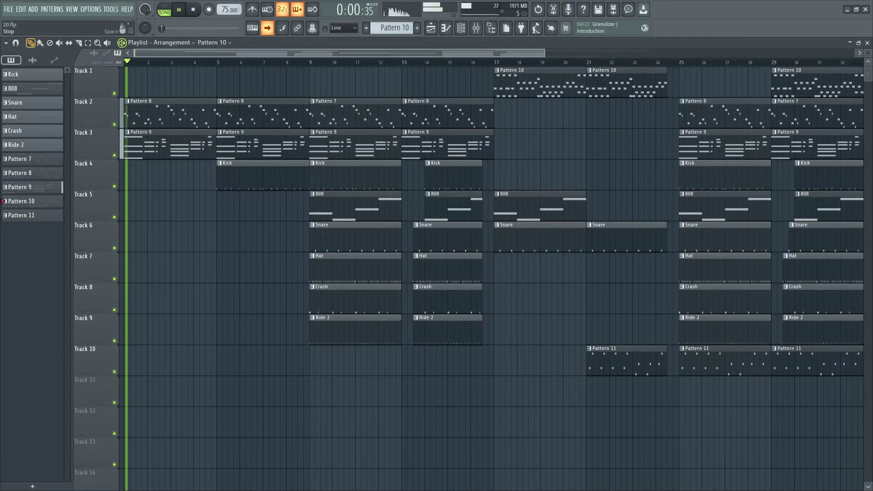
pyautogui.scroll(1, 91, 150)
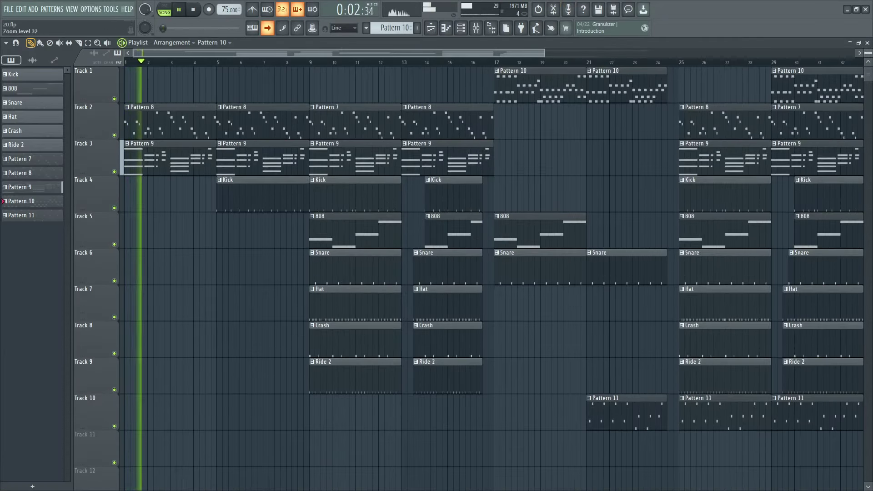